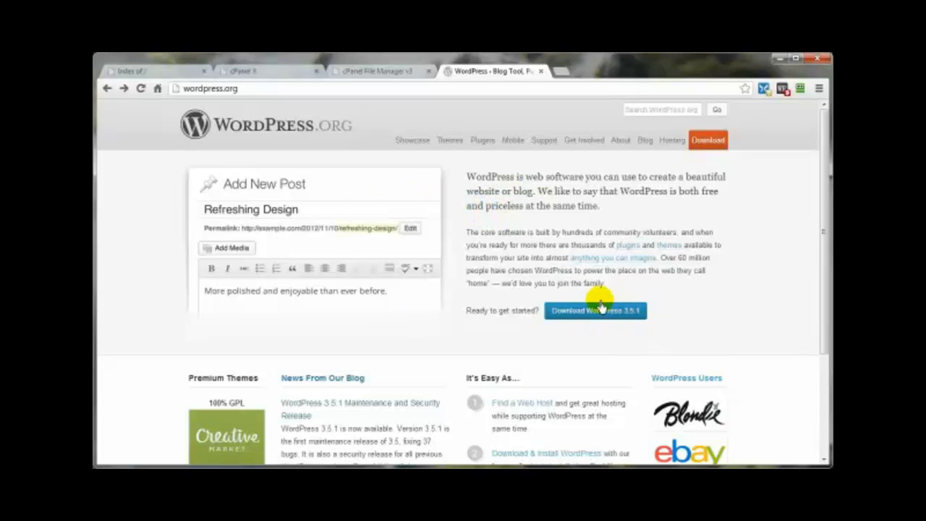
# Step: Go from the Download WordPress 3.5.1 page to the Codex 'Installing WordPress' guide
pyautogui.click(573, 314)
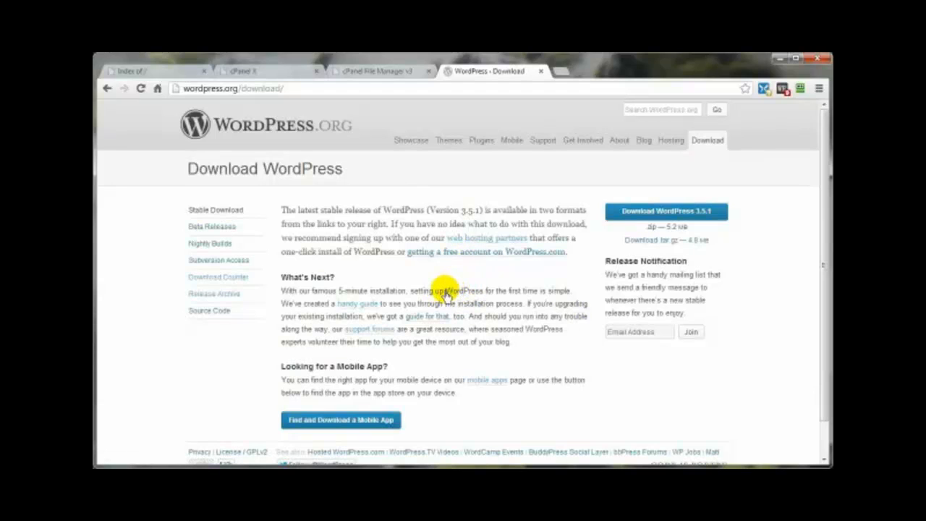
pyautogui.click(348, 304)
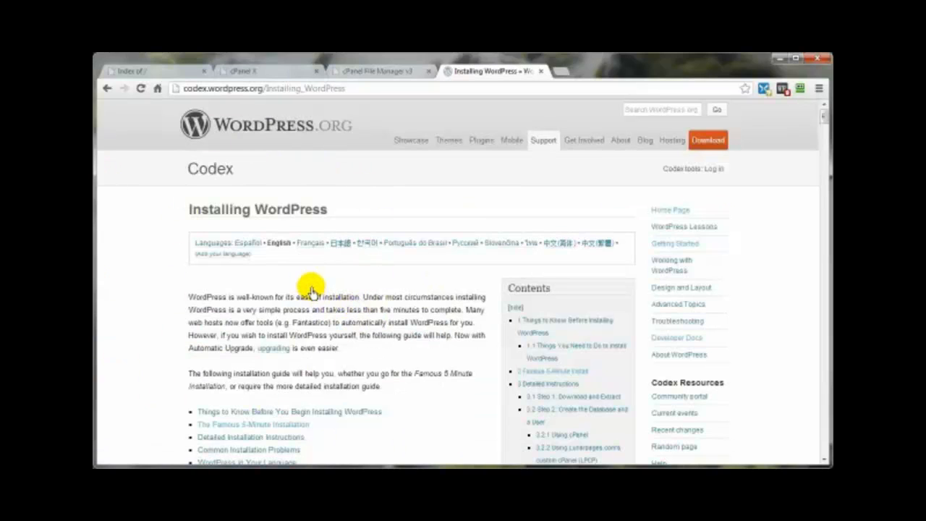
pyautogui.scroll(-4, 173, 302)
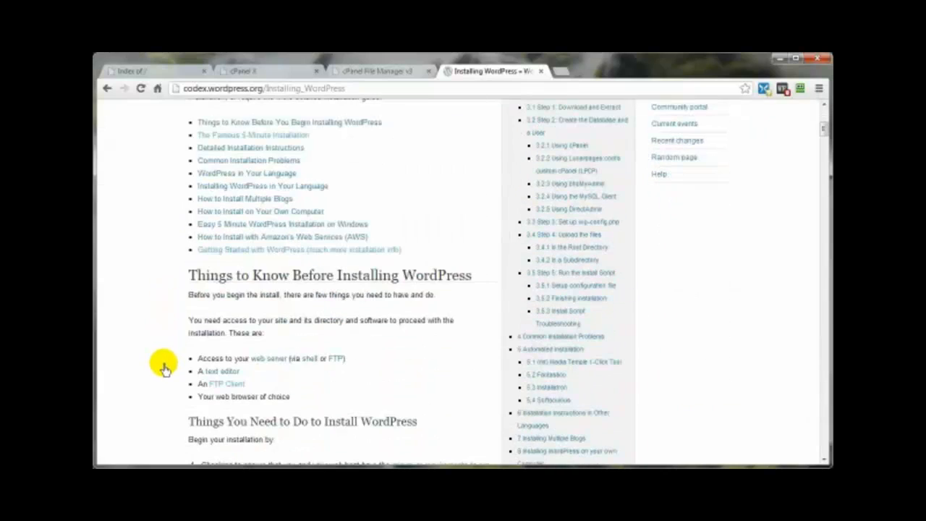
pyautogui.scroll(2, 165, 408)
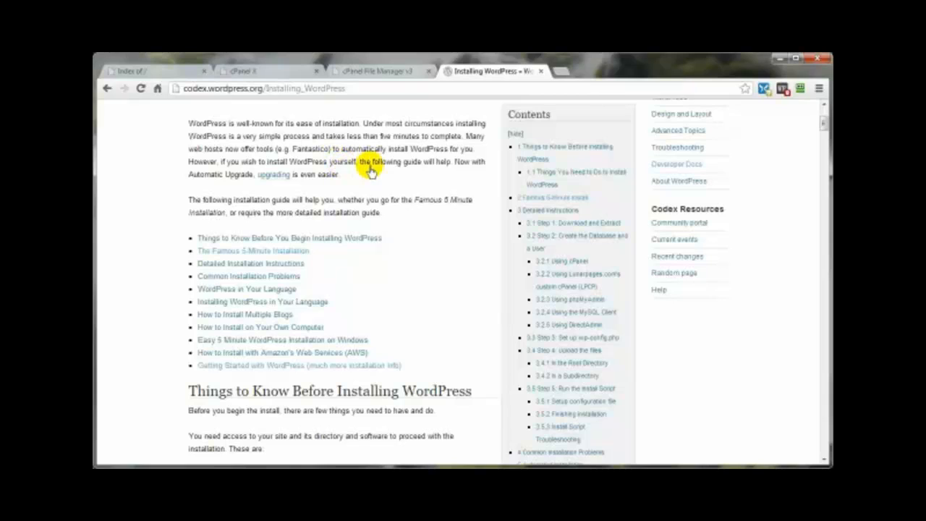
pyautogui.scroll(5, 391, 203)
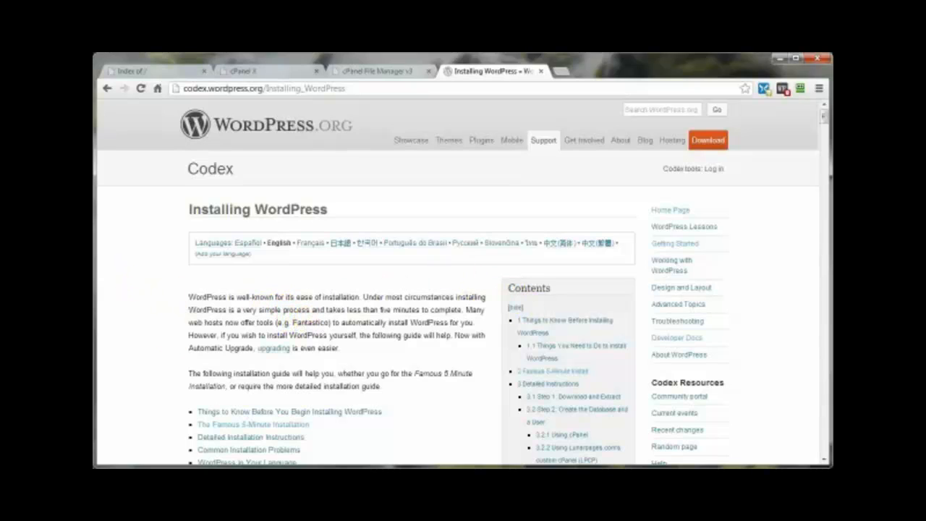
# Step: Minimize FileZilla and switch to the cPanel X tab in Chrome
pyautogui.hotkey('alt', 'Tab')
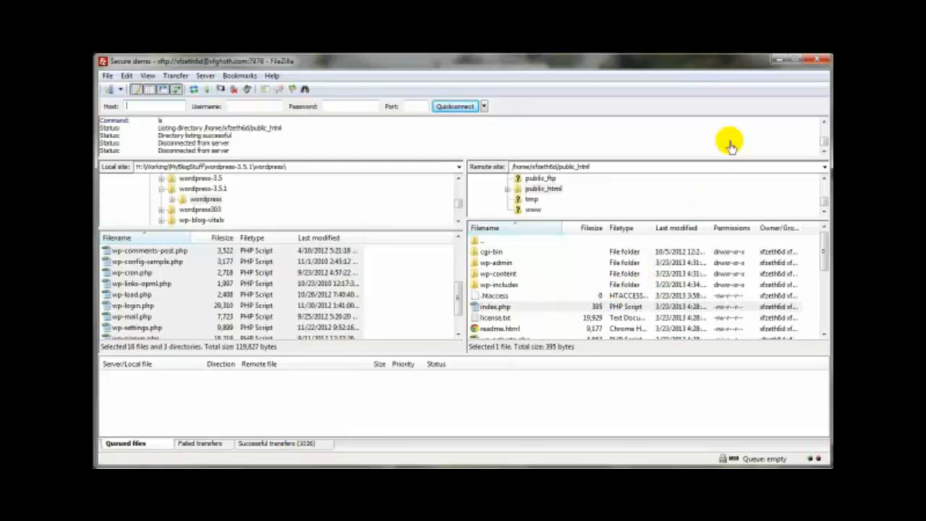
pyautogui.click(776, 64)
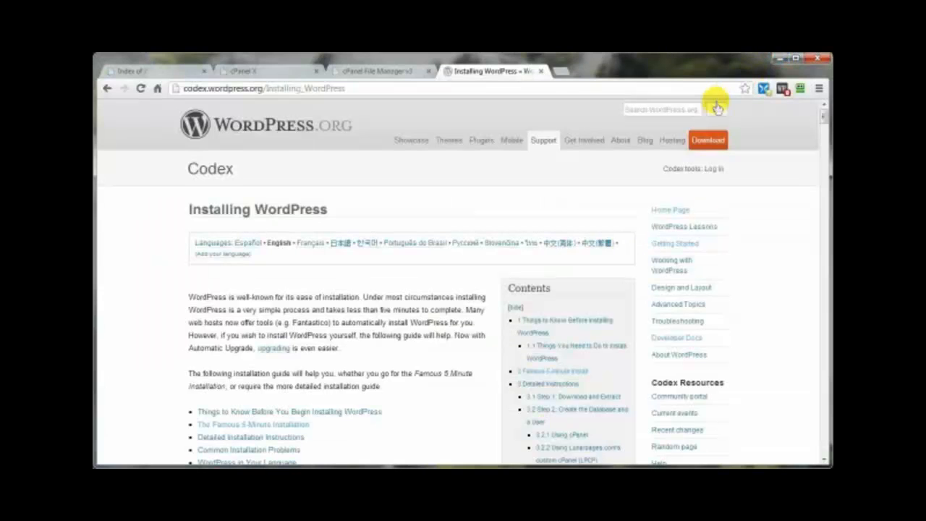
pyautogui.click(244, 70)
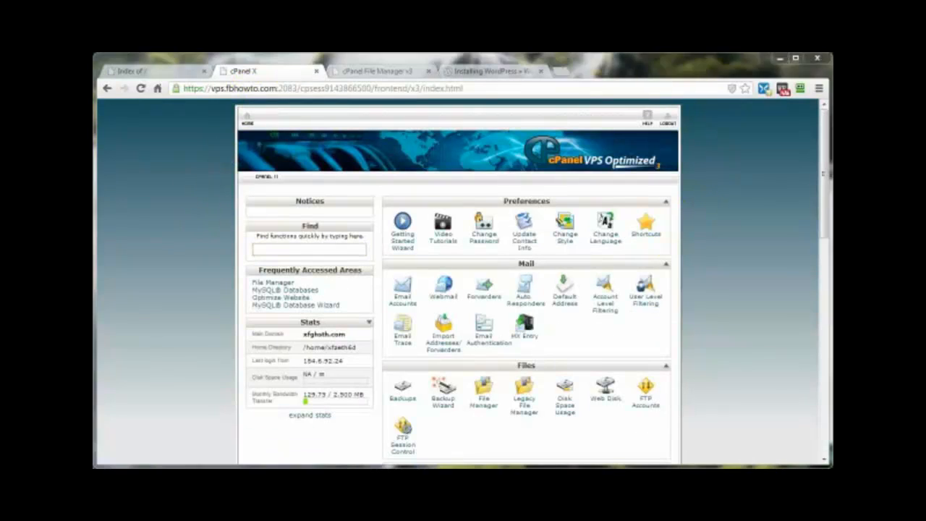
# Step: Scroll down to the Databases section and open MySQL Databases
pyautogui.moveTo(643, 103)
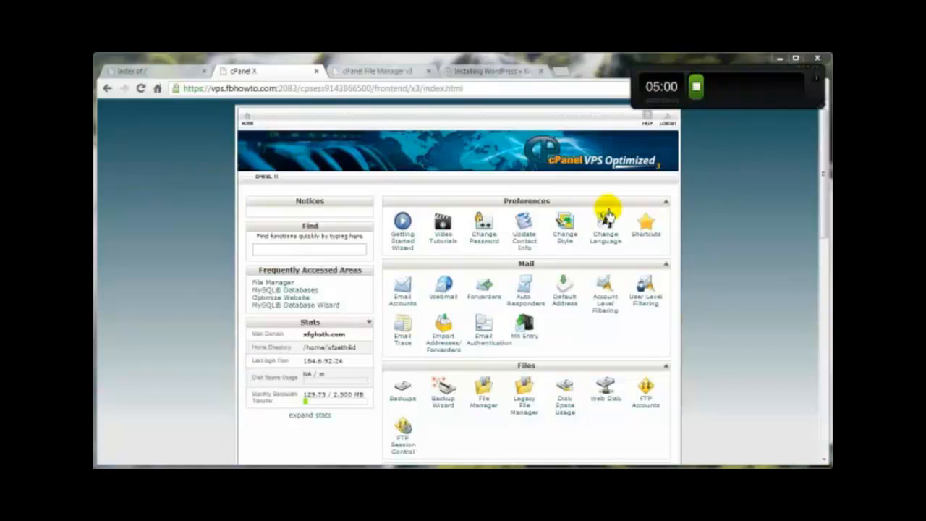
pyautogui.scroll(-2, 728, 347)
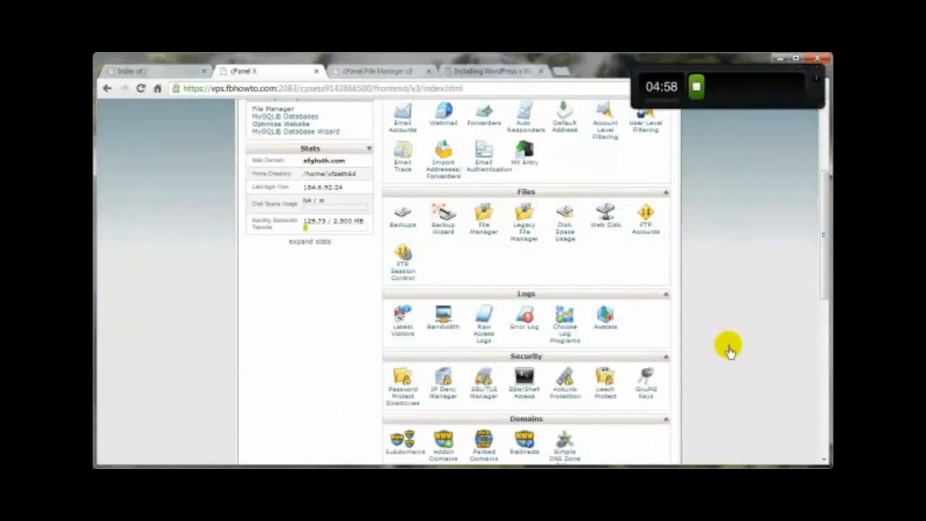
pyautogui.scroll(-4, 728, 350)
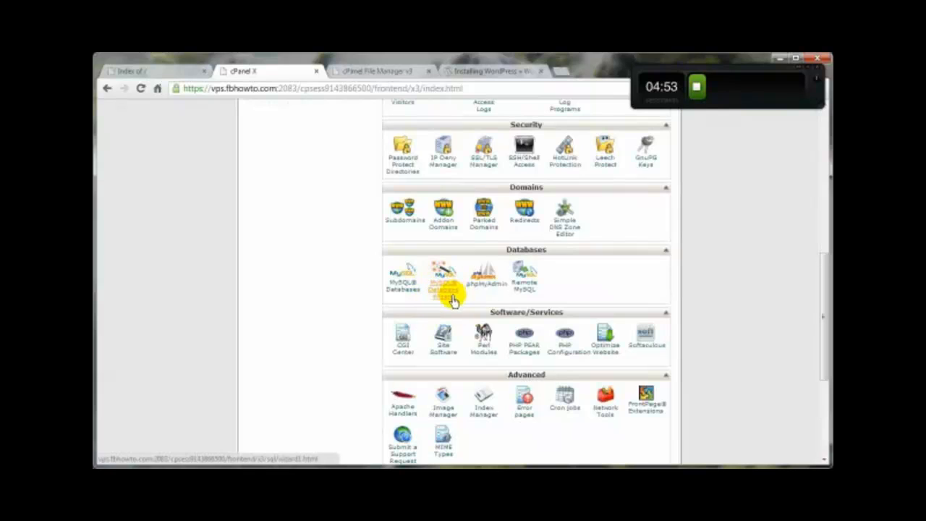
pyautogui.click(399, 293)
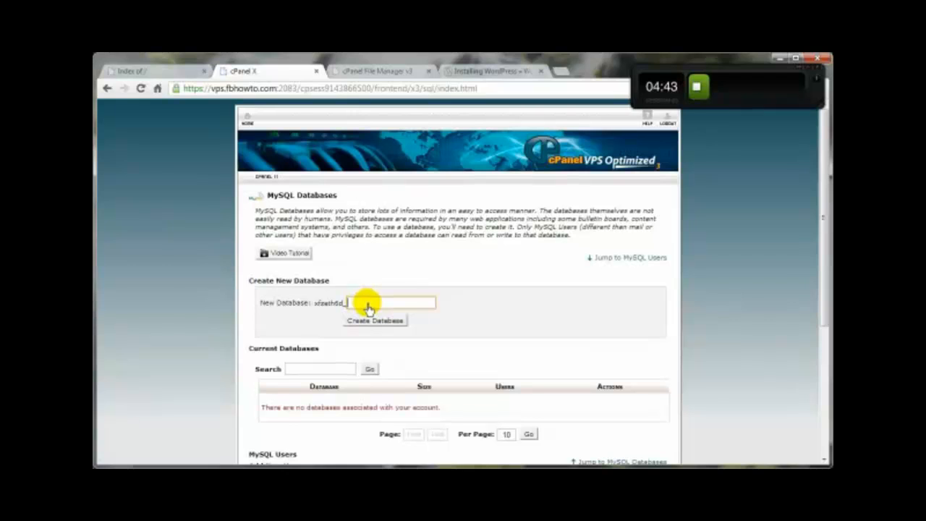
# Step: Create the dtester MySQL database and copy its full prefixed name for the notes
pyautogui.write('btester')
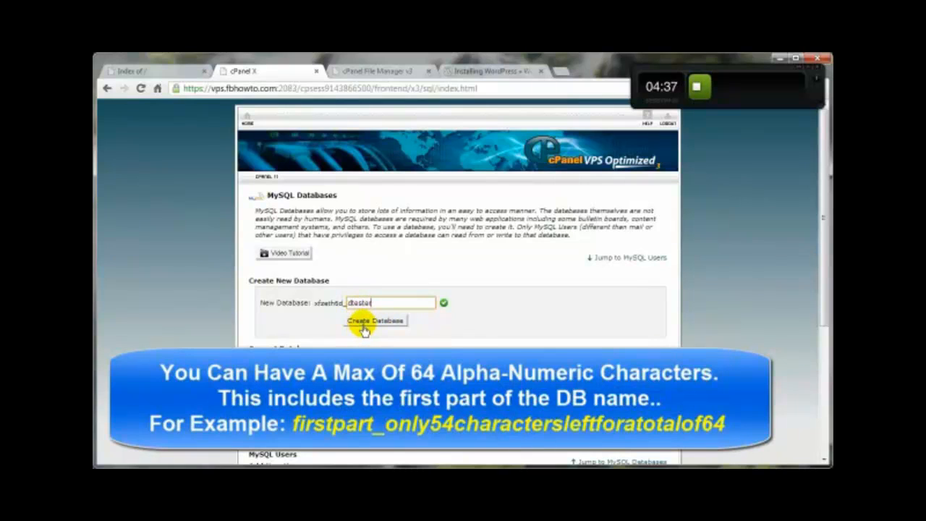
pyautogui.click(360, 323)
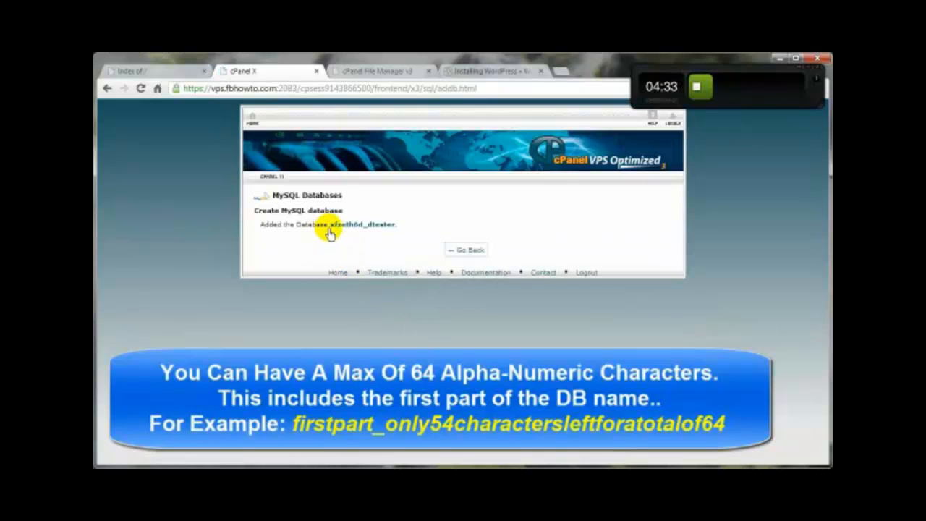
pyautogui.moveTo(332, 232); pyautogui.dragTo(377, 228)
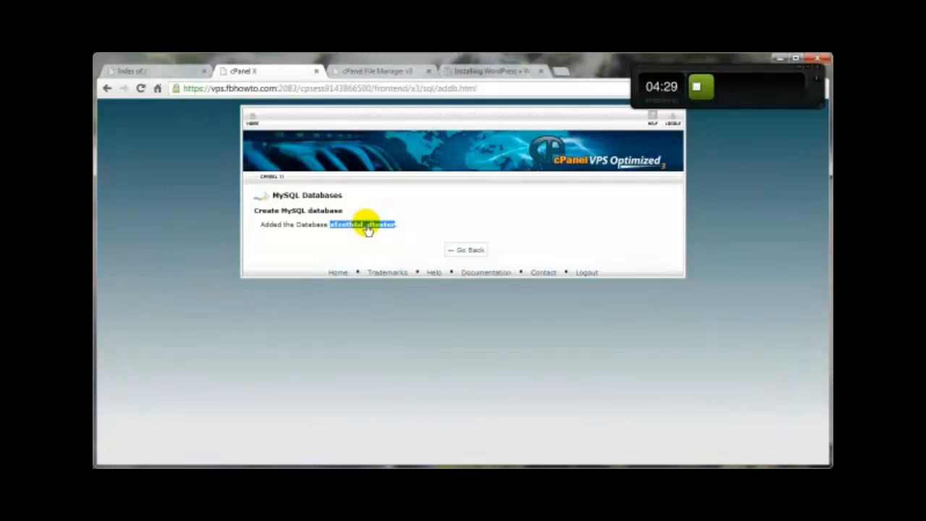
pyautogui.rightClick(367, 228)
pyautogui.click(395, 231)
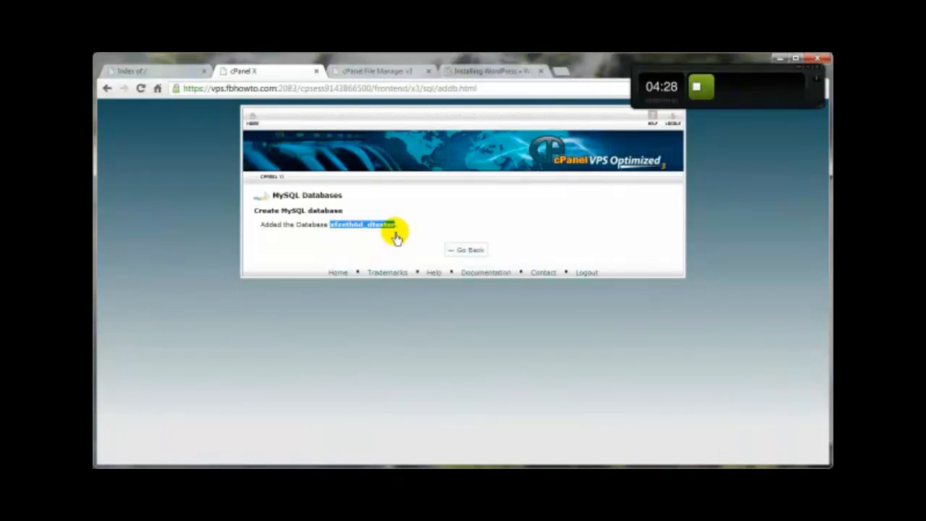
pyautogui.click(468, 252)
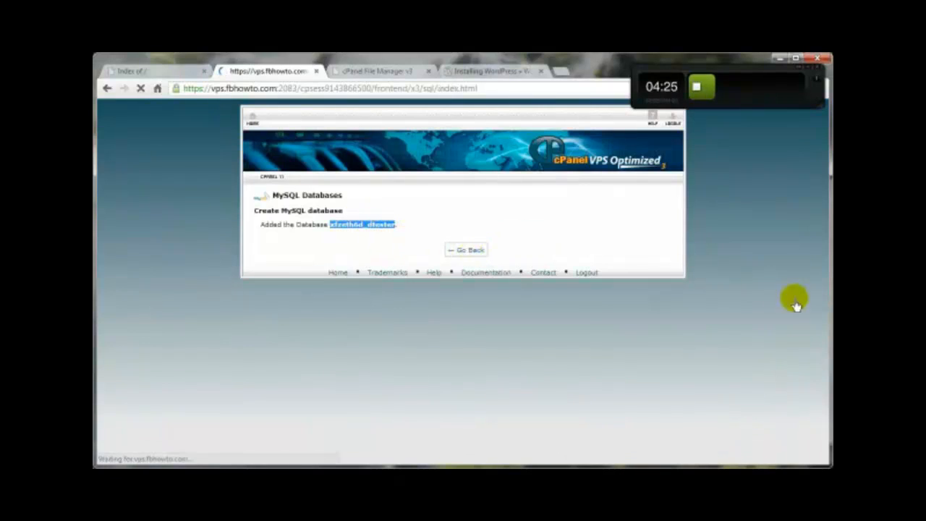
pyautogui.hotkey('alt', 'Tab')
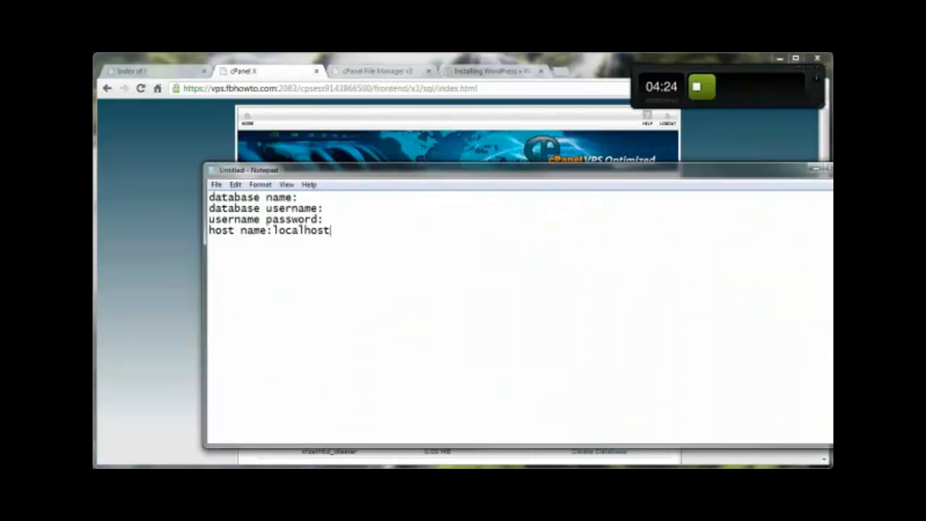
# Step: Paste the full database name after 'database name:' and 'database username:' in Notepad
pyautogui.rightClick(304, 200)
pyautogui.click(338, 251)
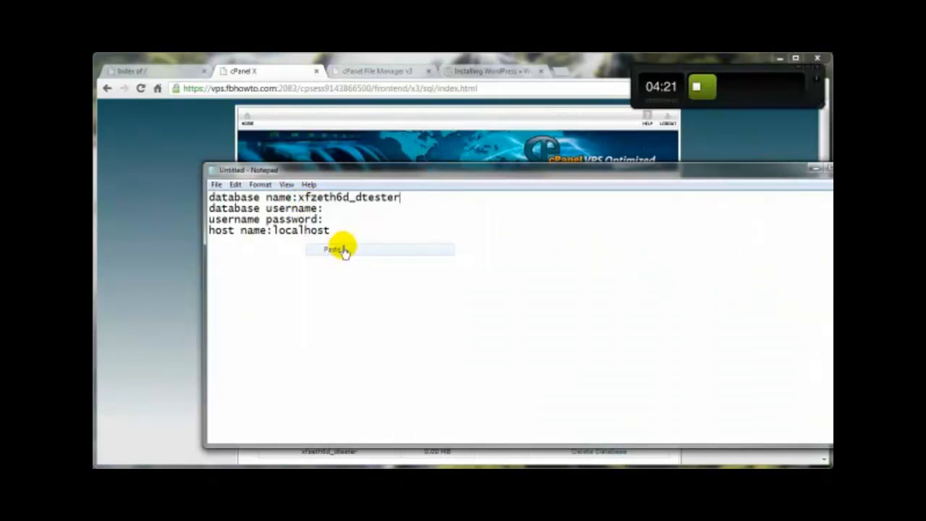
pyautogui.rightClick(332, 209)
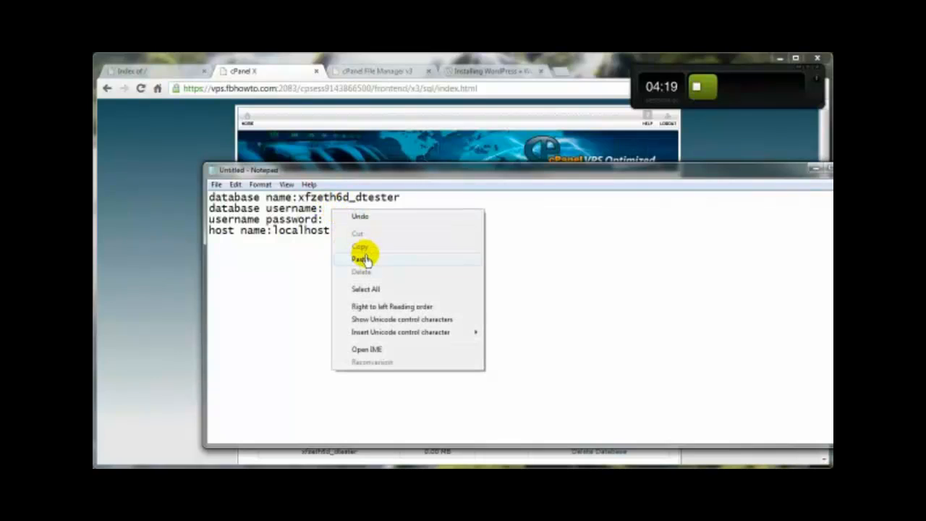
pyautogui.click(362, 260)
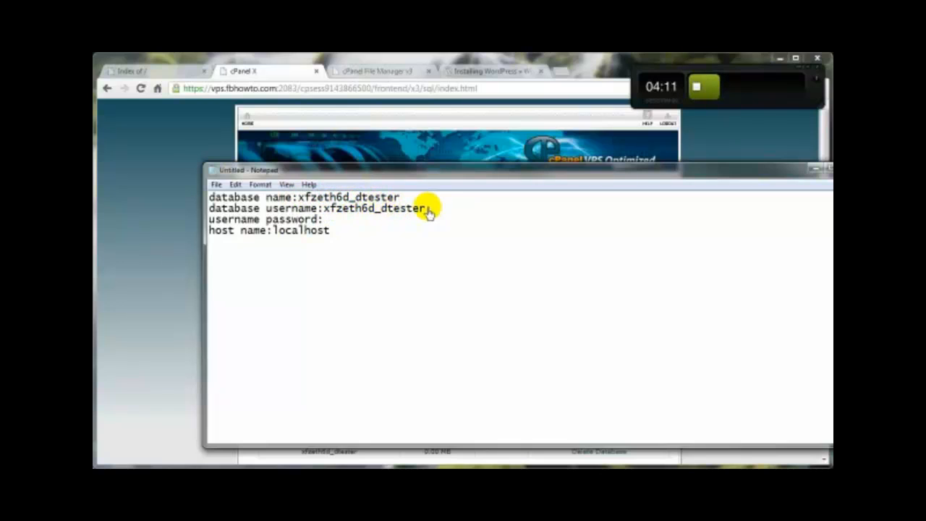
pyautogui.click(163, 152)
# Step: Generate a strong password for the new dtester user and copy it
pyautogui.scroll(-3, 475, 340)
pyautogui.scroll(-3, 475, 340)
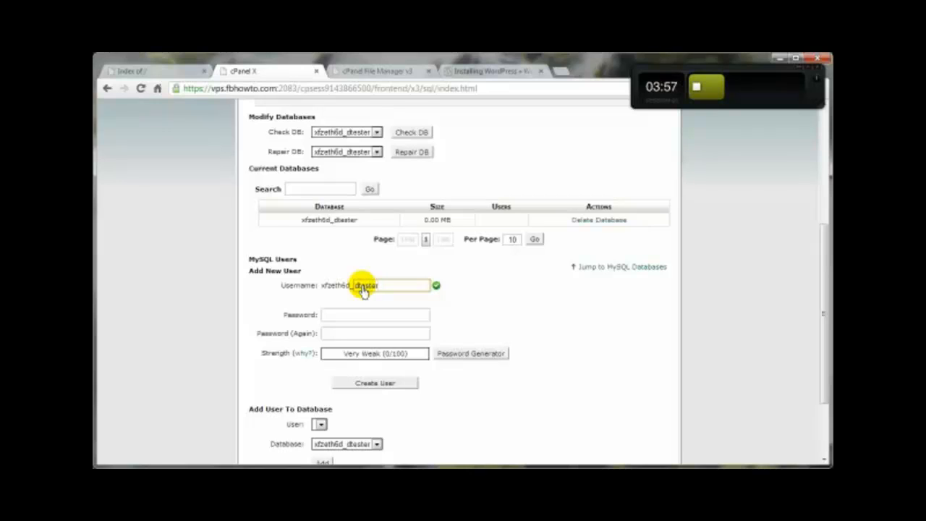
pyautogui.click(457, 355)
pyautogui.moveTo(465, 251); pyautogui.dragTo(364, 250)
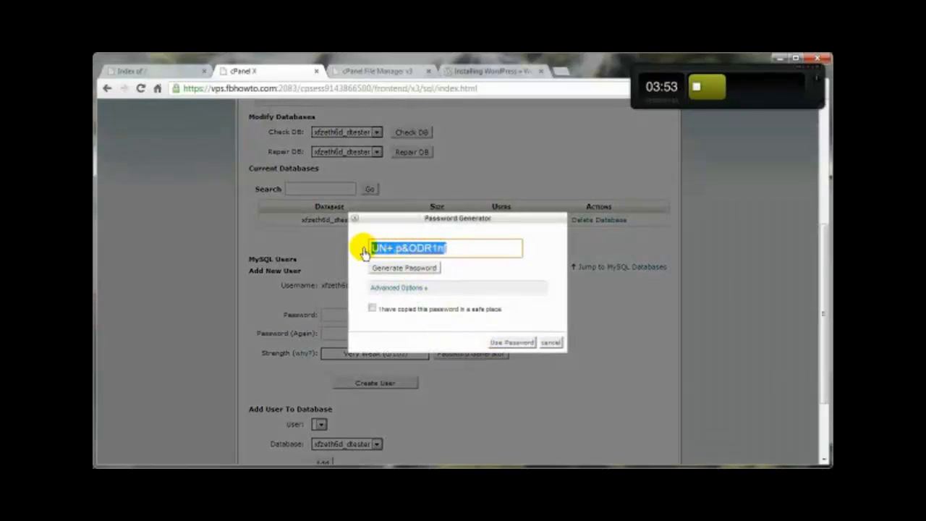
pyautogui.rightClick(397, 253)
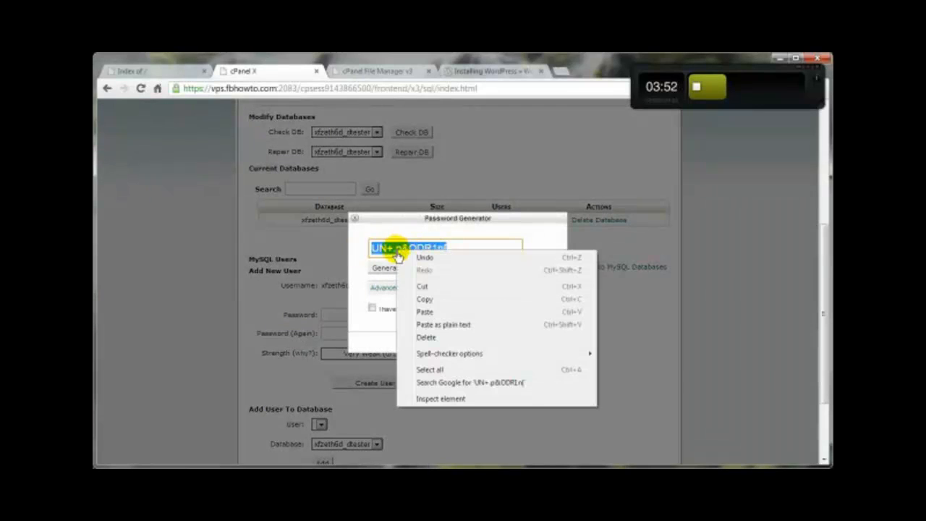
pyautogui.click(424, 299)
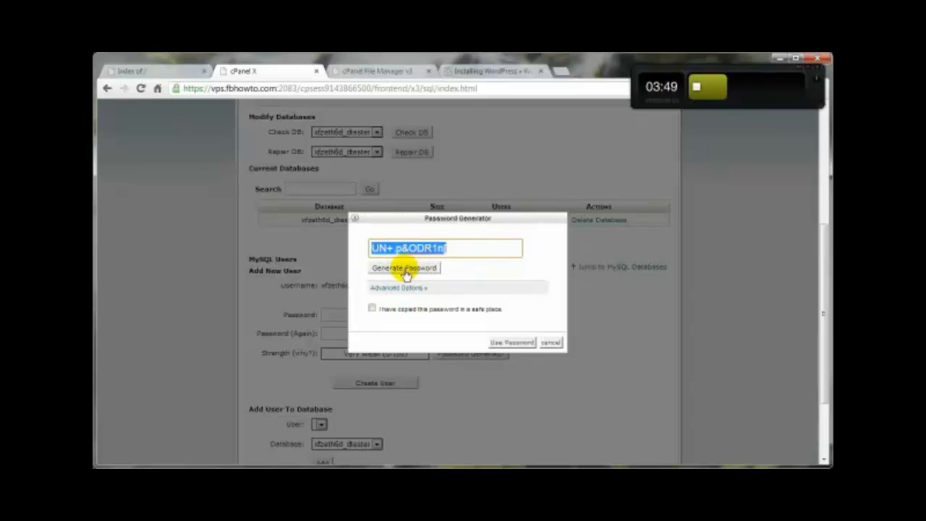
pyautogui.click(371, 310)
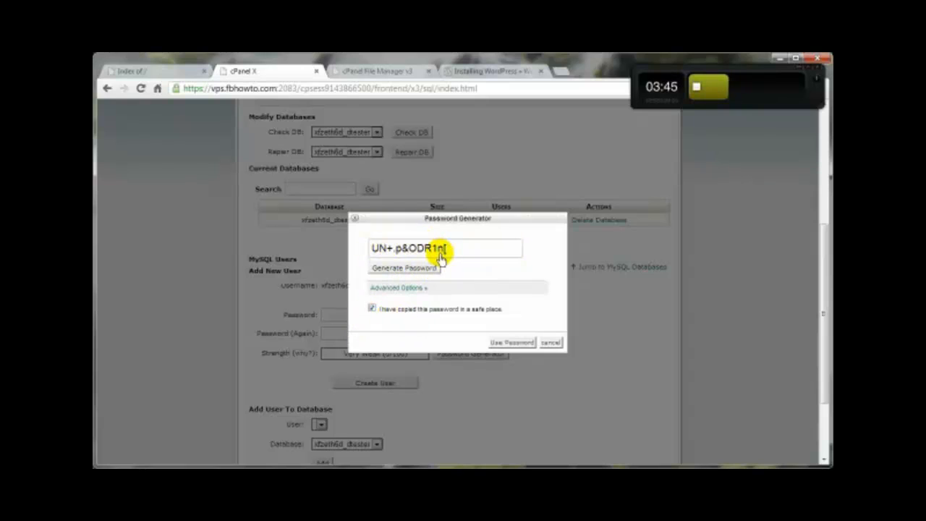
# Step: Apply the generated password and create the dtester MySQL user, declining RoboForm's save prompt
pyautogui.click(507, 343)
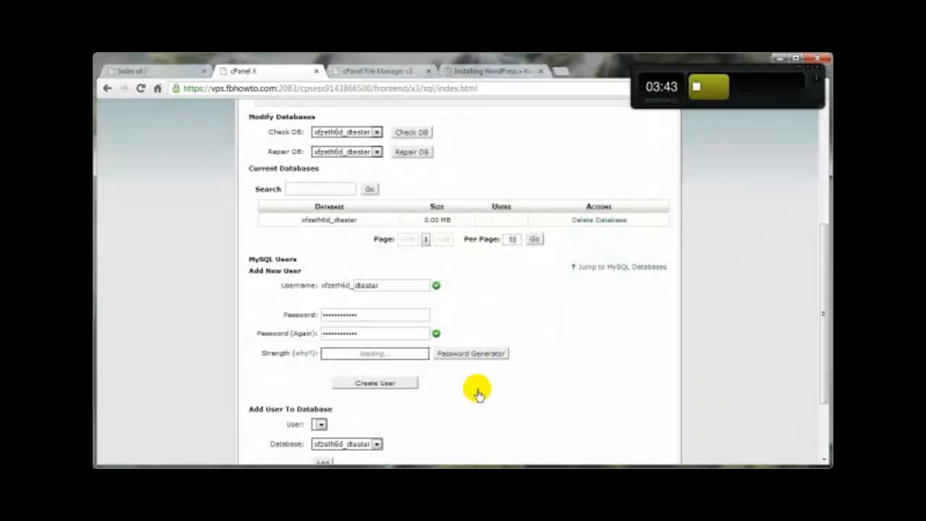
pyautogui.click(363, 384)
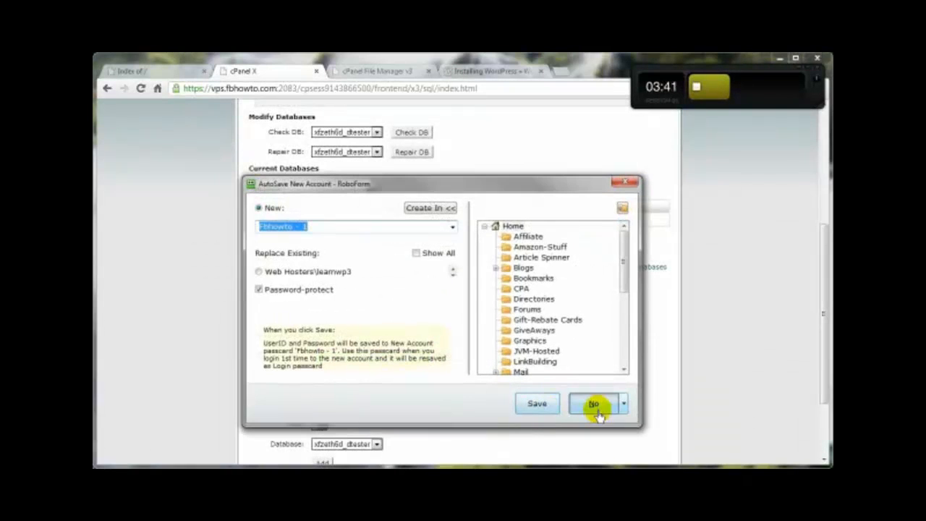
pyautogui.click(596, 406)
pyautogui.click(384, 388)
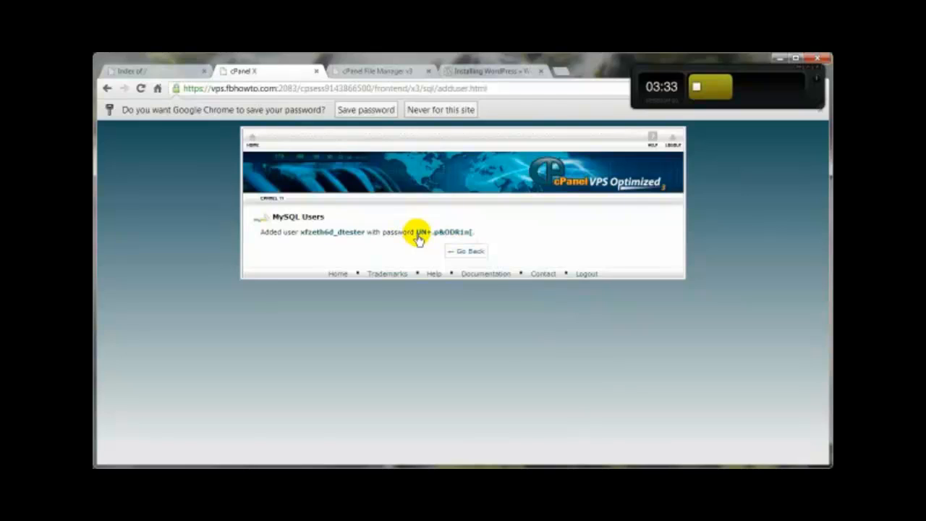
# Step: Copy the user's generated password into the notes' 'username password:' line, then go back in cPanel
pyautogui.moveTo(418, 238); pyautogui.dragTo(470, 235)
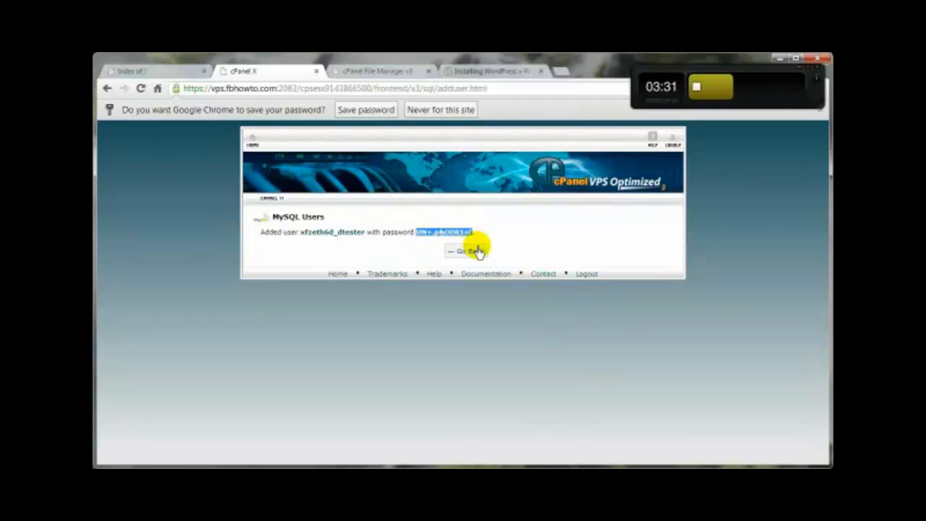
pyautogui.rightClick(471, 233)
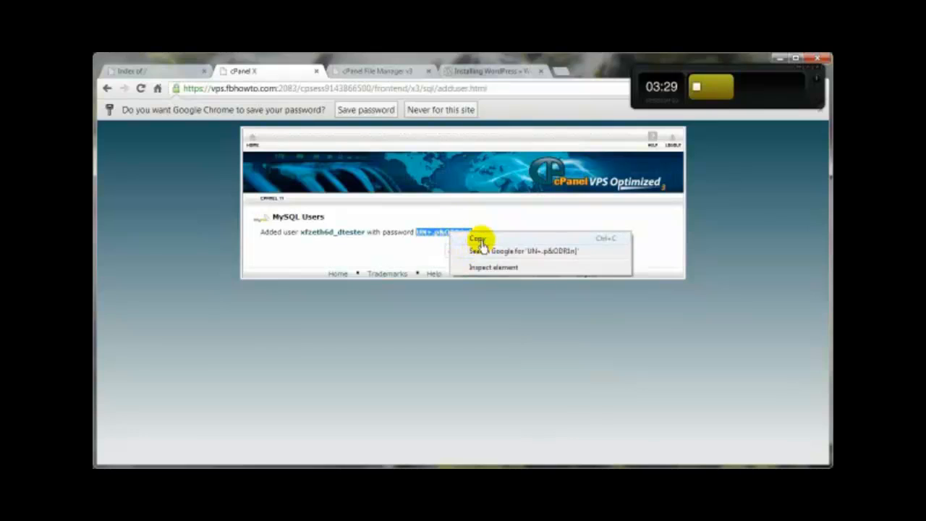
pyautogui.click(480, 242)
pyautogui.hotkey('alt', 'Tab')
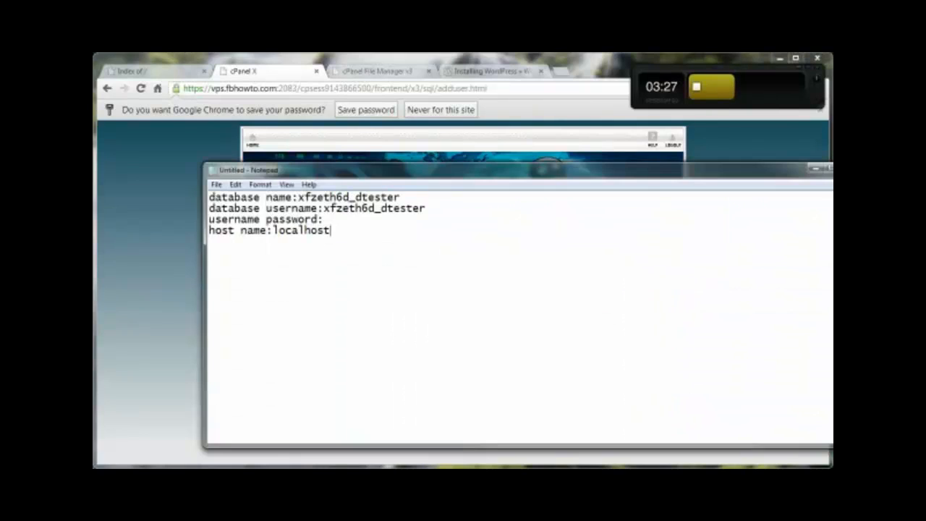
pyautogui.rightClick(327, 221)
pyautogui.click(362, 271)
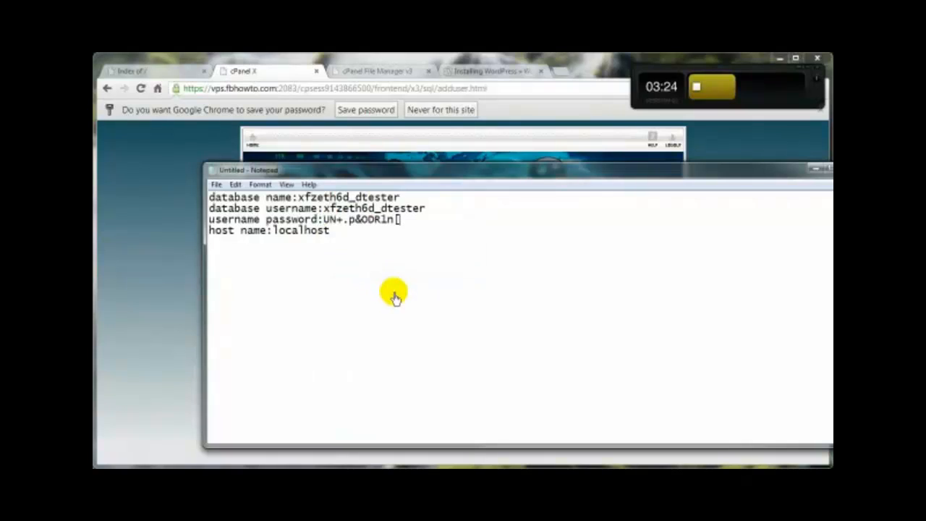
pyautogui.click(127, 244)
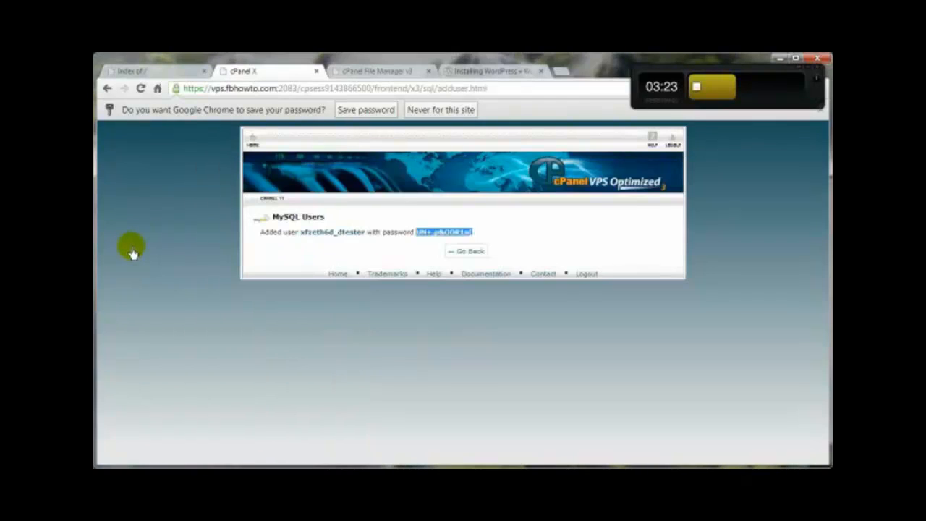
pyautogui.click(466, 257)
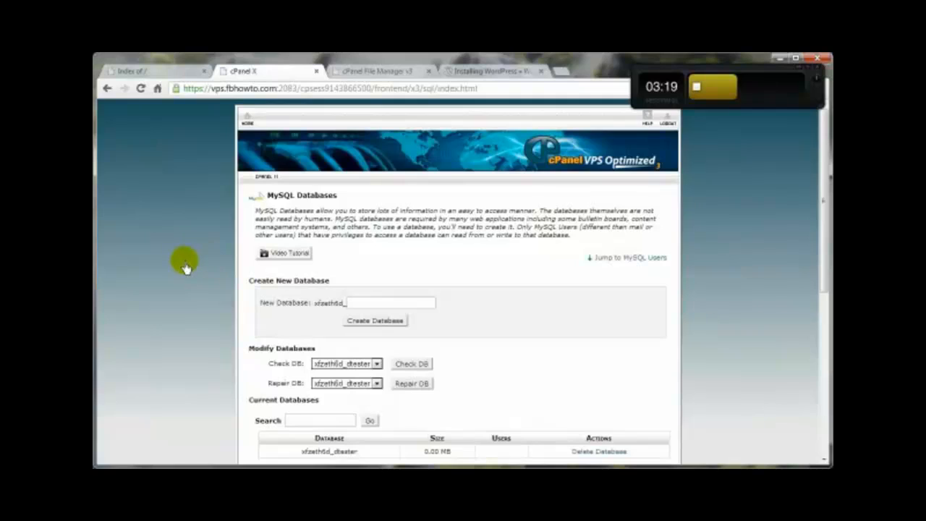
# Step: Add the dtester user to the dtester database with ALL PRIVILEGES
pyautogui.scroll(-4, 185, 268)
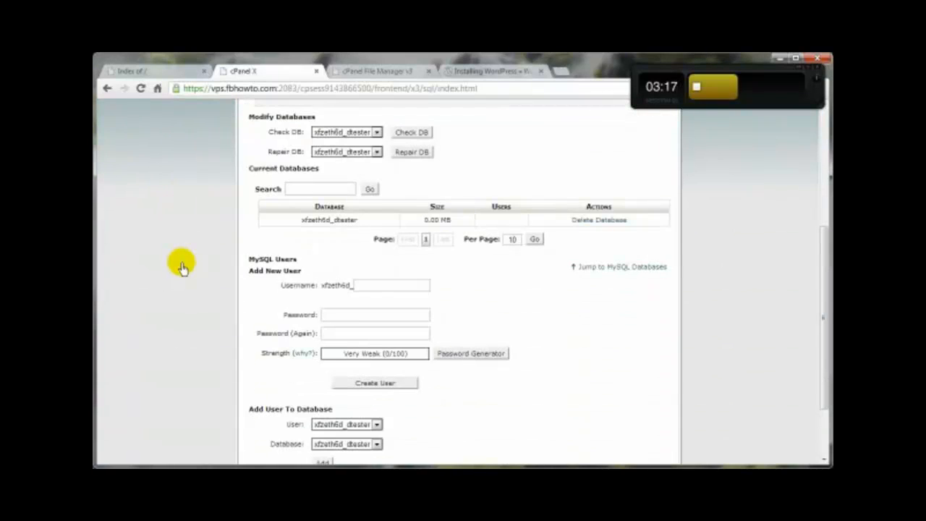
pyautogui.scroll(-3, 182, 266)
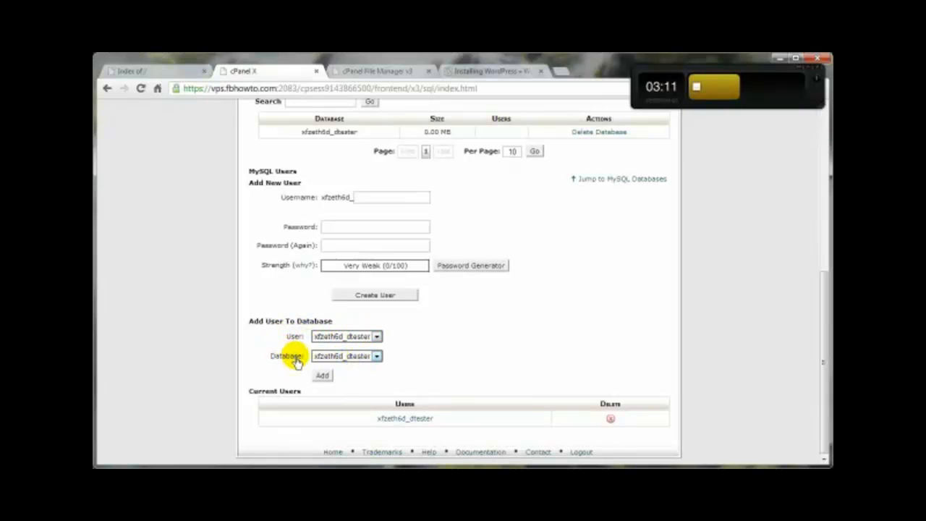
pyautogui.click(322, 377)
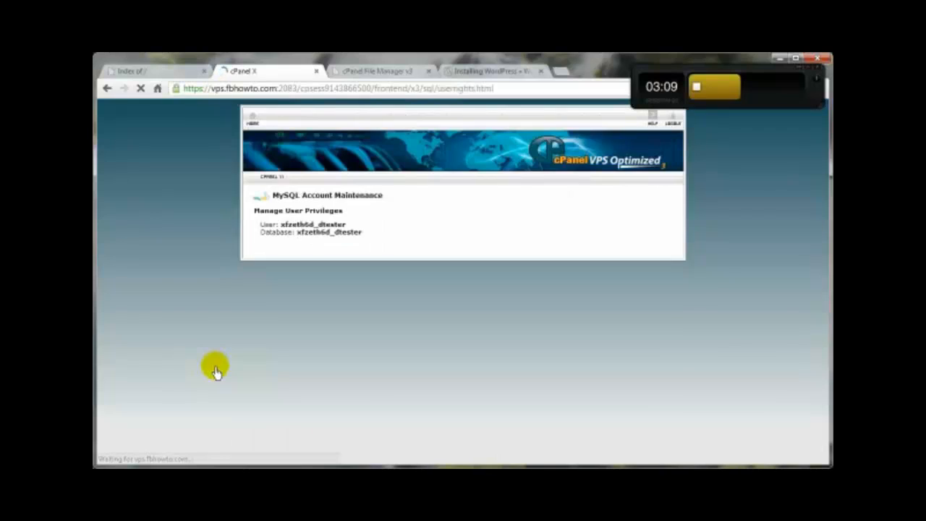
pyautogui.click(370, 258)
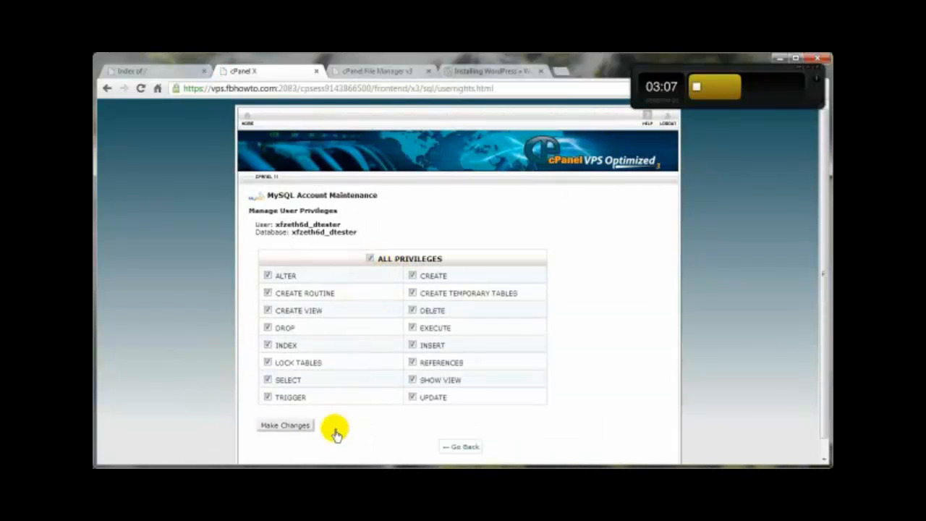
pyautogui.click(283, 427)
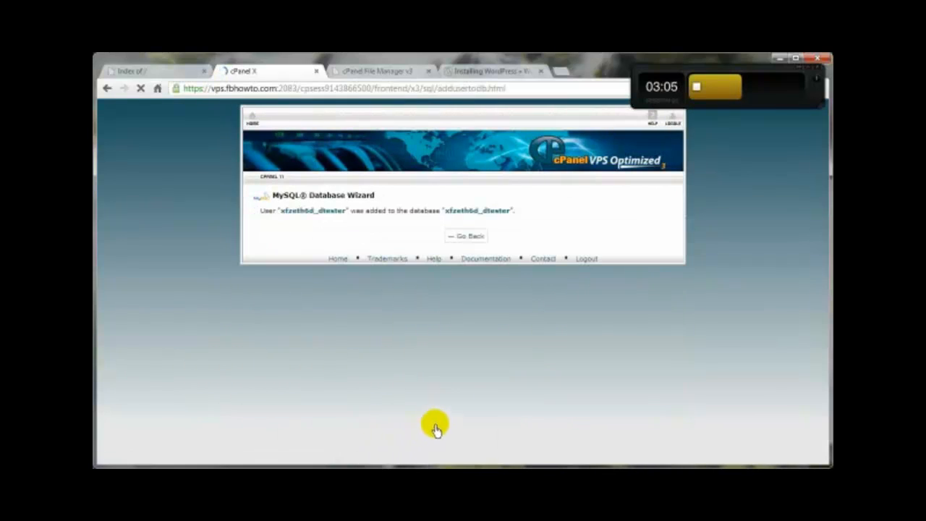
# Step: Return to cPanel Home and switch to the File Manager v3 tab showing public_html
pyautogui.click(460, 242)
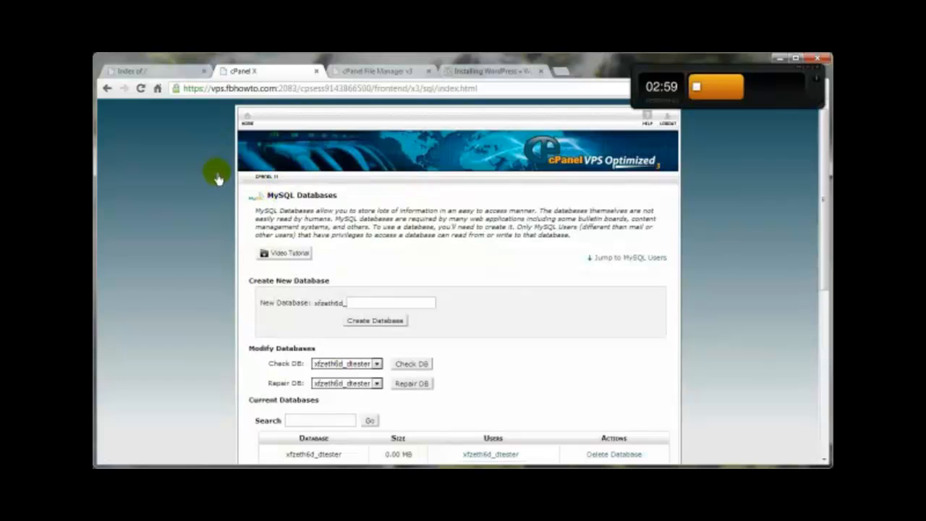
pyautogui.click(247, 124)
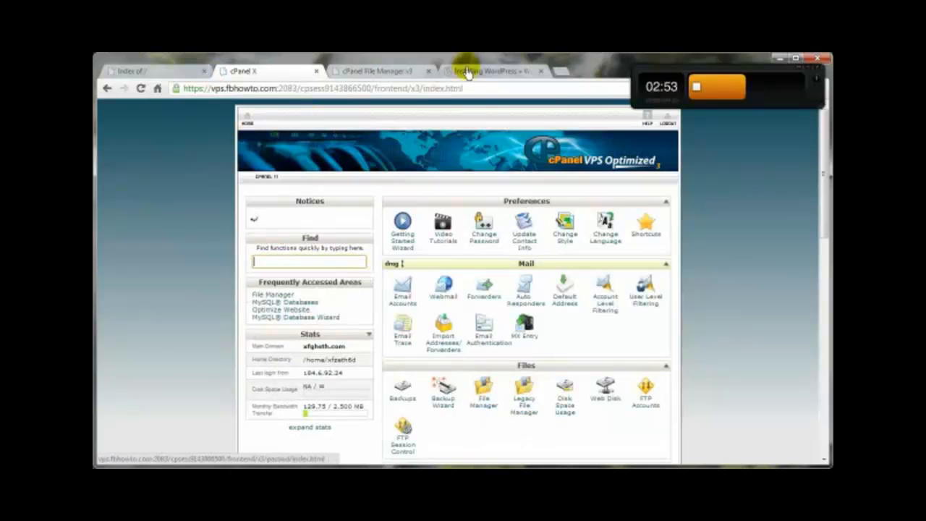
pyautogui.click(372, 73)
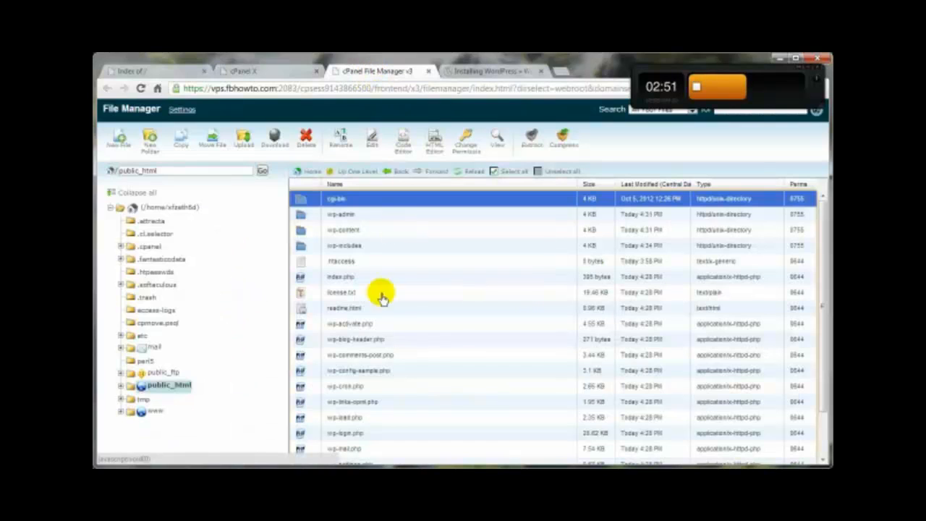
pyautogui.click(312, 374)
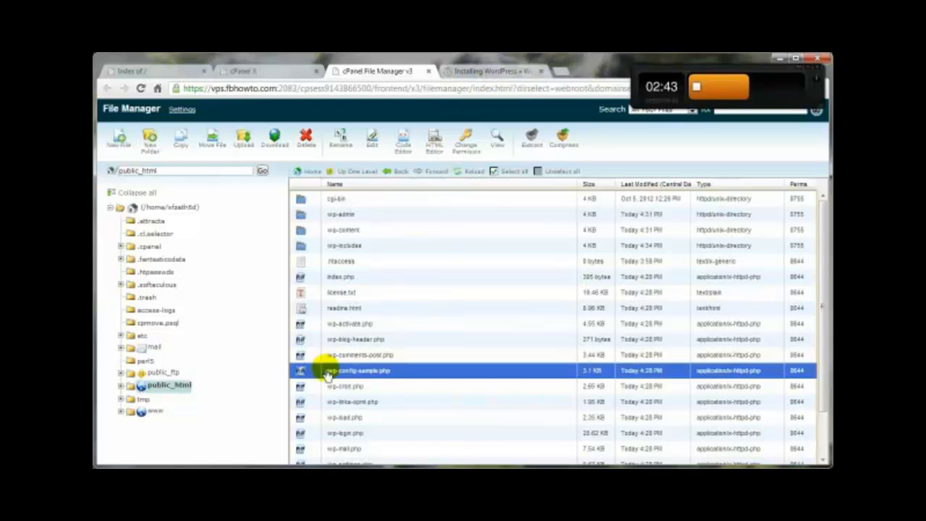
pyautogui.moveTo(345, 381); pyautogui.dragTo(372, 376)
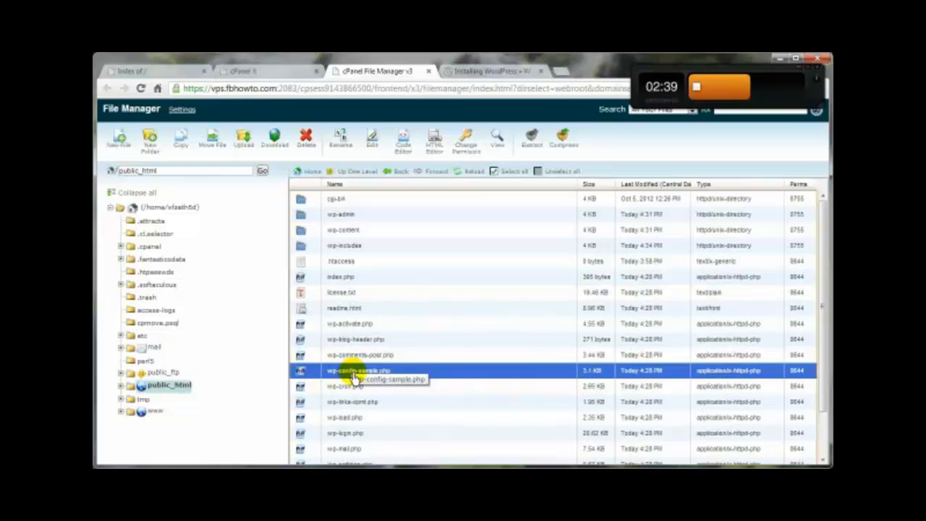
pyautogui.moveTo(362, 378); pyautogui.dragTo(306, 374)
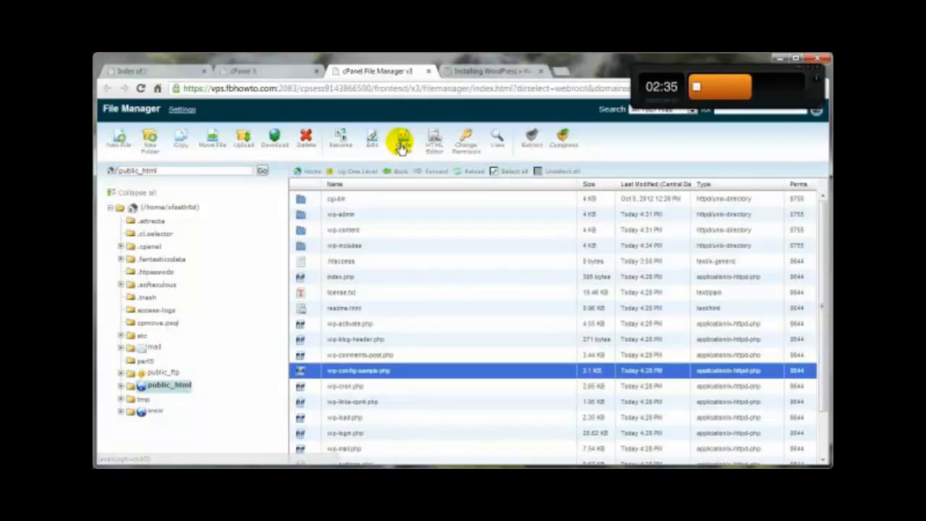
pyautogui.click(403, 139)
pyautogui.click(566, 381)
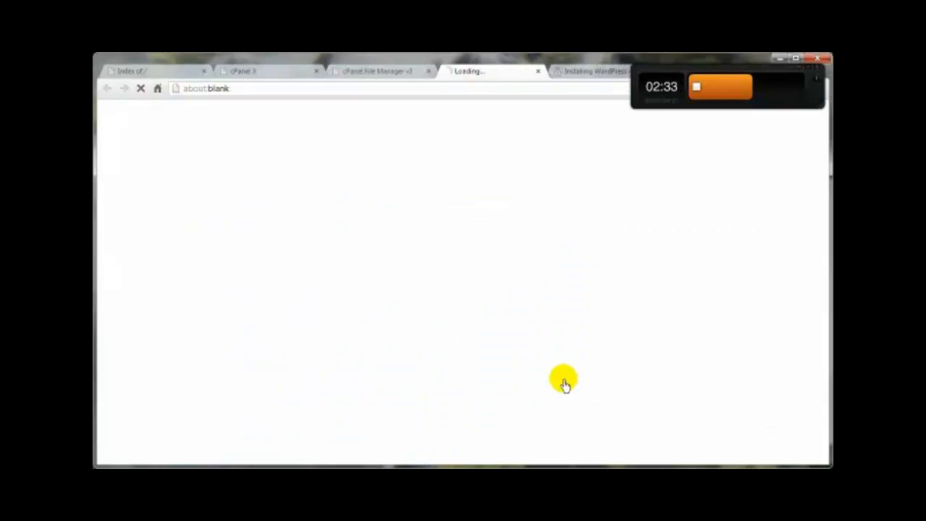
pyautogui.scroll(-8, 347, 360)
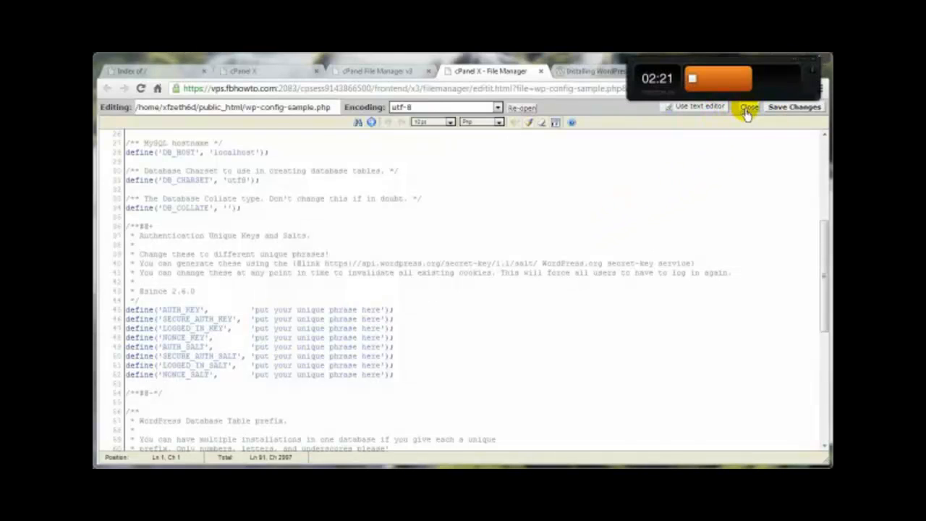
pyautogui.click(748, 108)
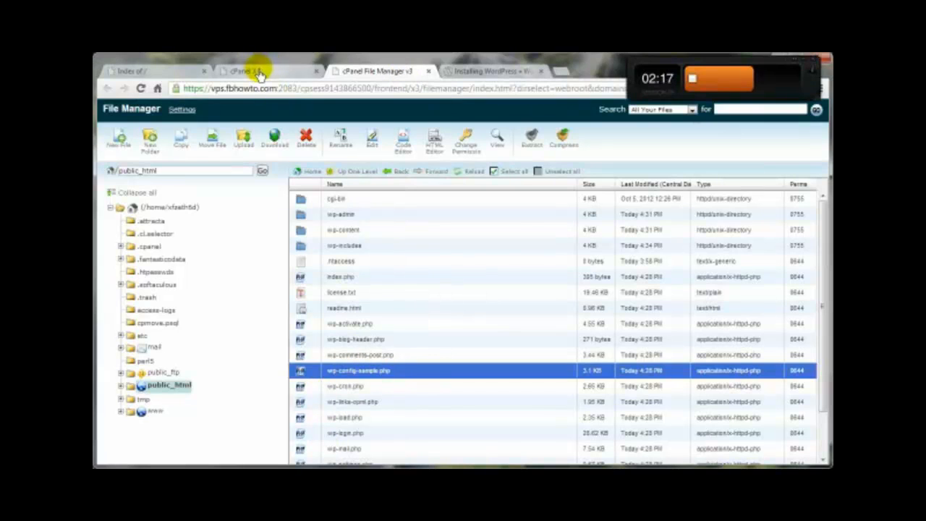
# Step: Reload the site's 'Index of /' tab to bring up the WordPress setup-config welcome page
pyautogui.click(152, 72)
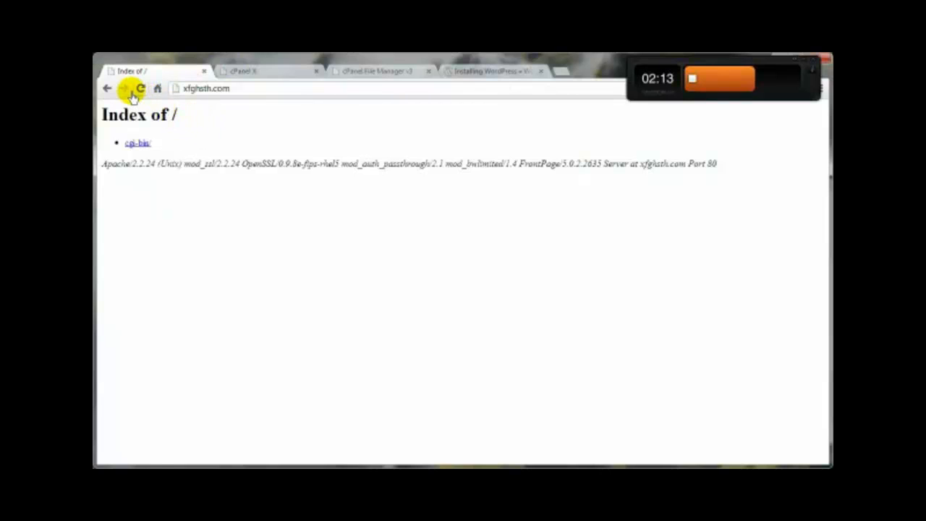
pyautogui.click(140, 89)
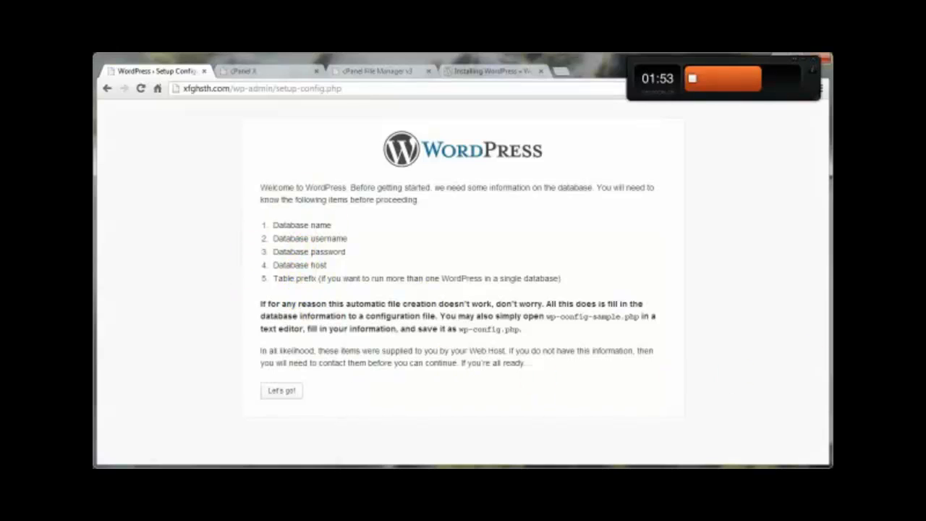
pyautogui.hotkey('alt', 'Tab')
pyautogui.click(147, 281)
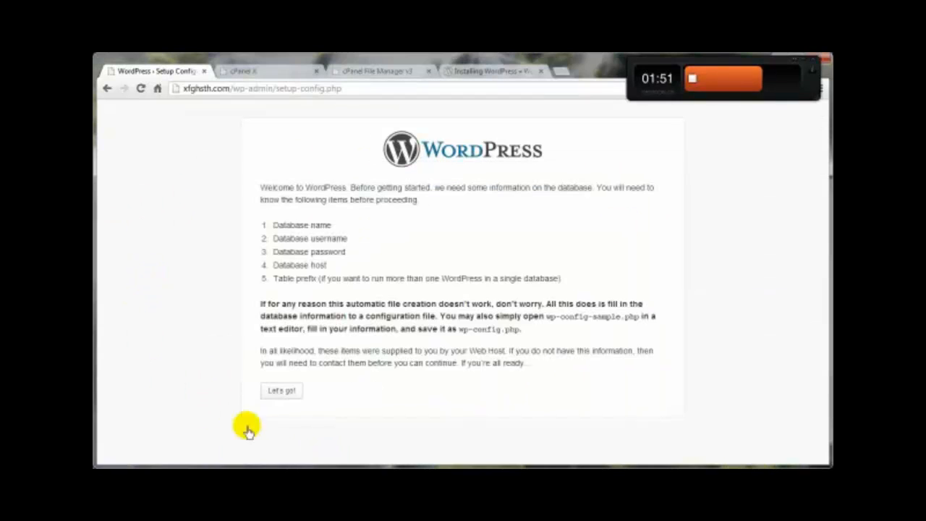
# Step: Fill Database Name and User Name with the database name and user saved in the Notepad notes
pyautogui.click(276, 388)
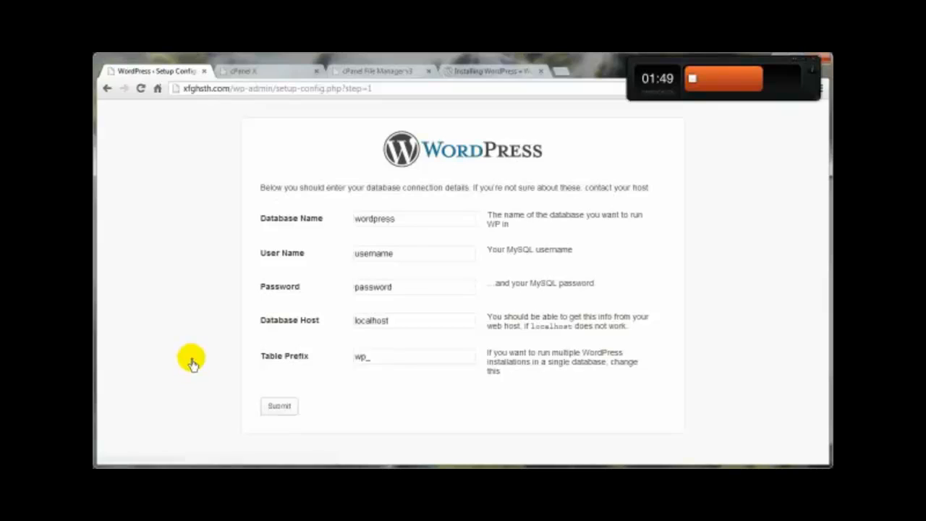
pyautogui.hotkey('alt', 'Tab')
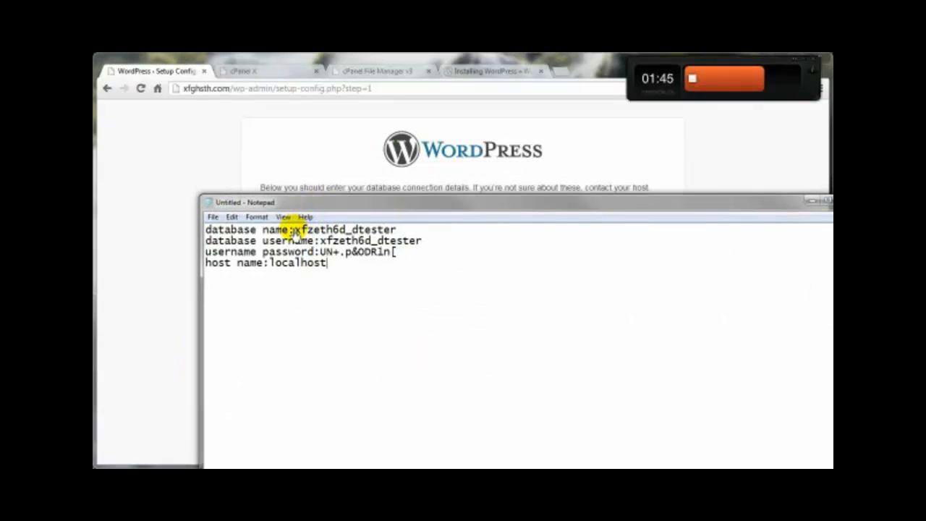
pyautogui.moveTo(294, 231); pyautogui.dragTo(400, 239)
pyautogui.rightClick(383, 231)
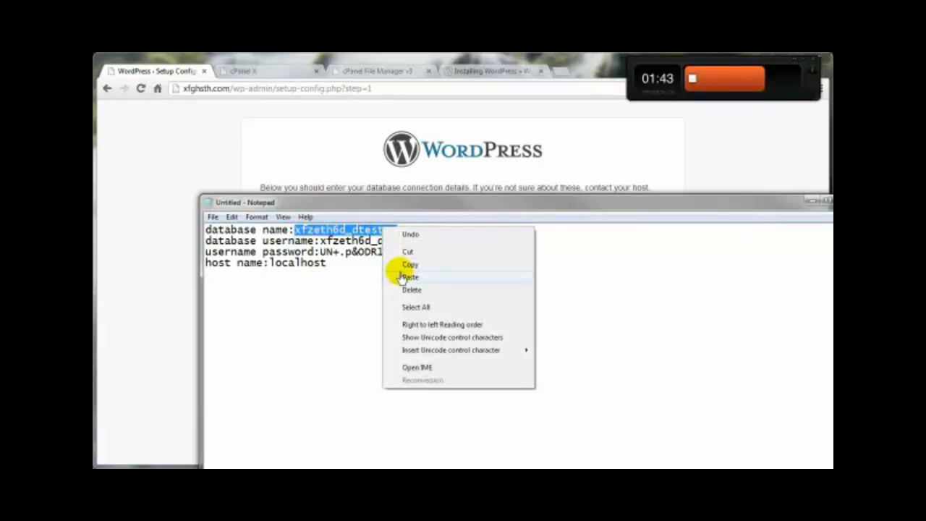
pyautogui.click(410, 265)
pyautogui.click(217, 138)
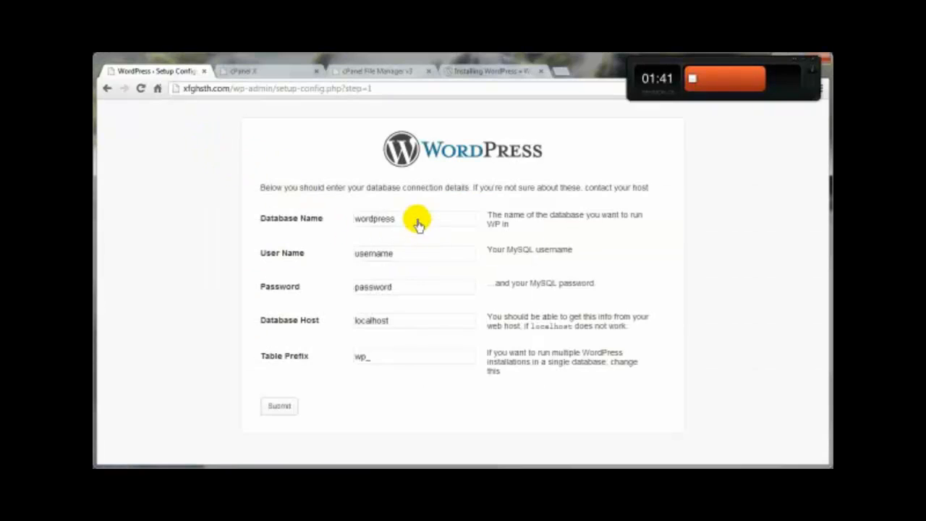
pyautogui.moveTo(414, 219); pyautogui.dragTo(339, 220)
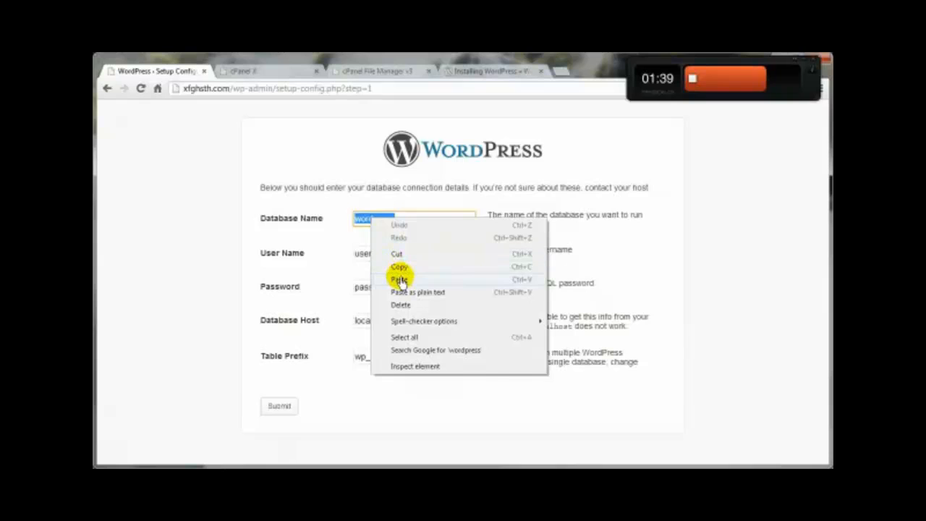
pyautogui.click(399, 278)
pyautogui.doubleClick(366, 253)
pyautogui.rightClick(383, 262)
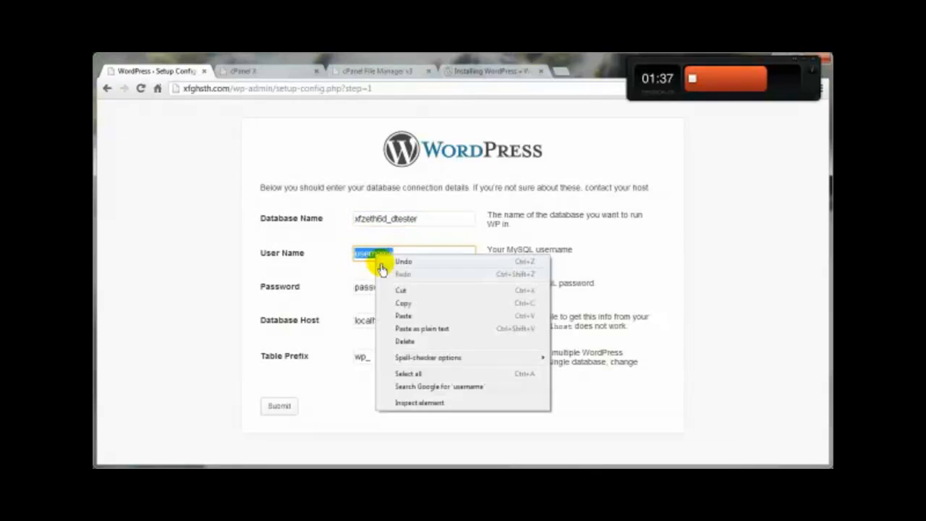
pyautogui.click(406, 312)
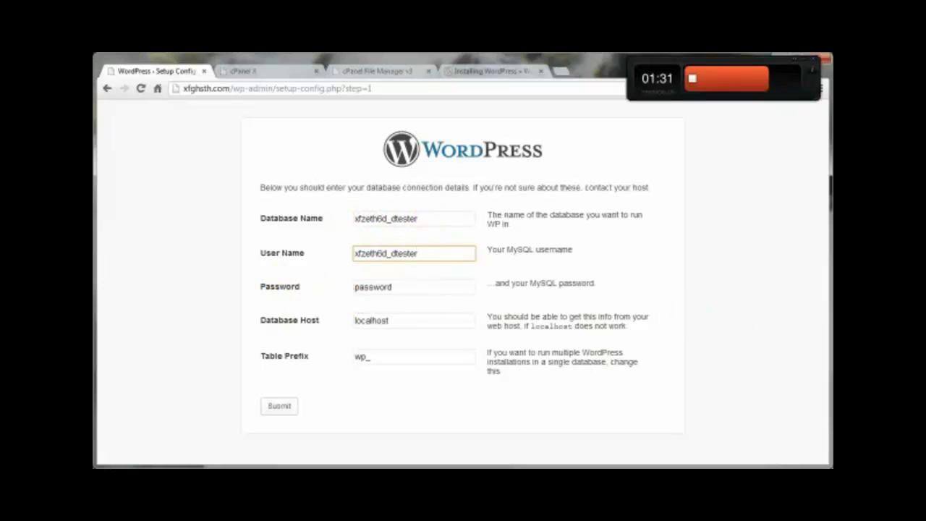
# Step: Copy the saved database password from the notes into the installer's Password field
pyautogui.hotkey('alt', 'Tab')
pyautogui.moveTo(319, 252); pyautogui.dragTo(397, 258)
pyautogui.rightClick(383, 254)
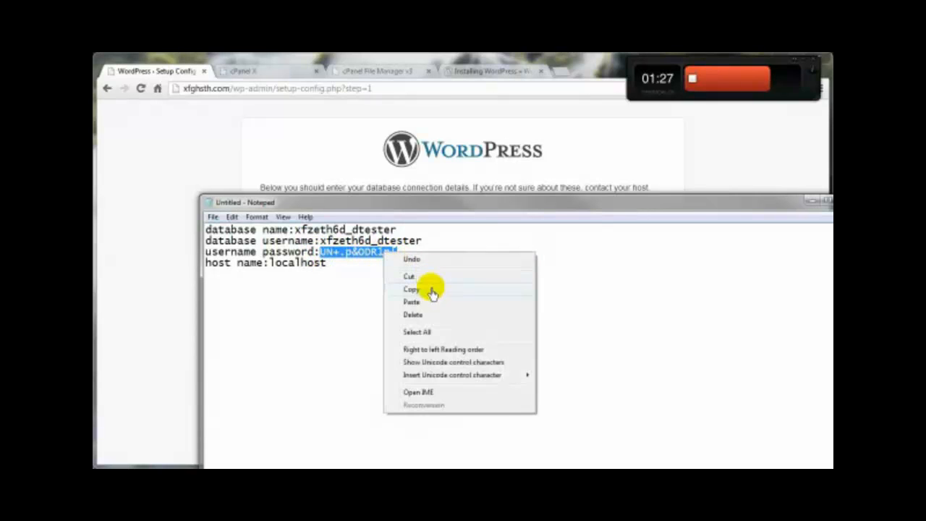
pyautogui.click(432, 291)
pyautogui.click(184, 297)
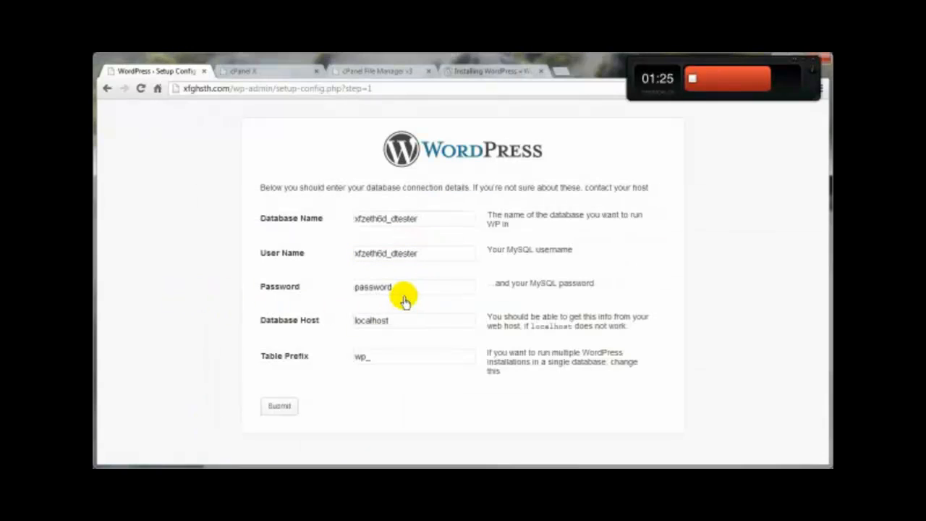
pyautogui.moveTo(404, 301); pyautogui.dragTo(355, 283)
pyautogui.rightClick(379, 285)
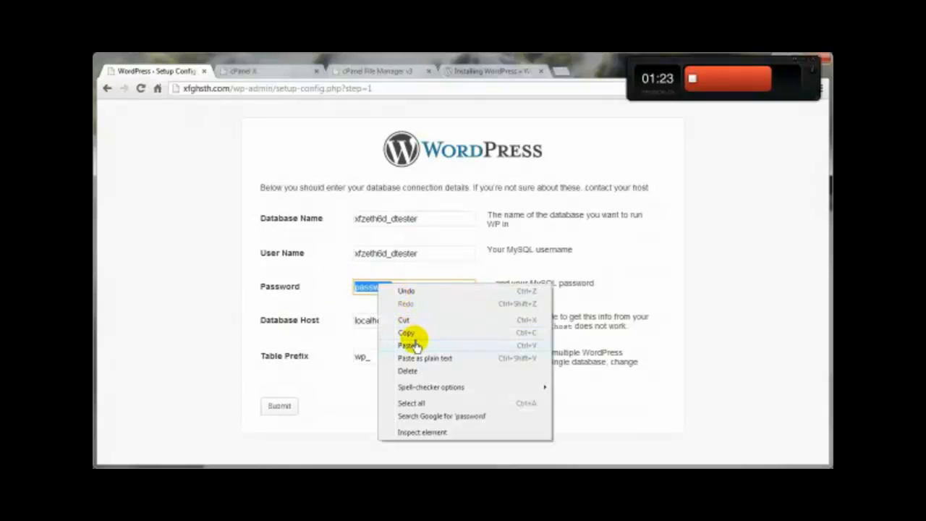
pyautogui.click(410, 345)
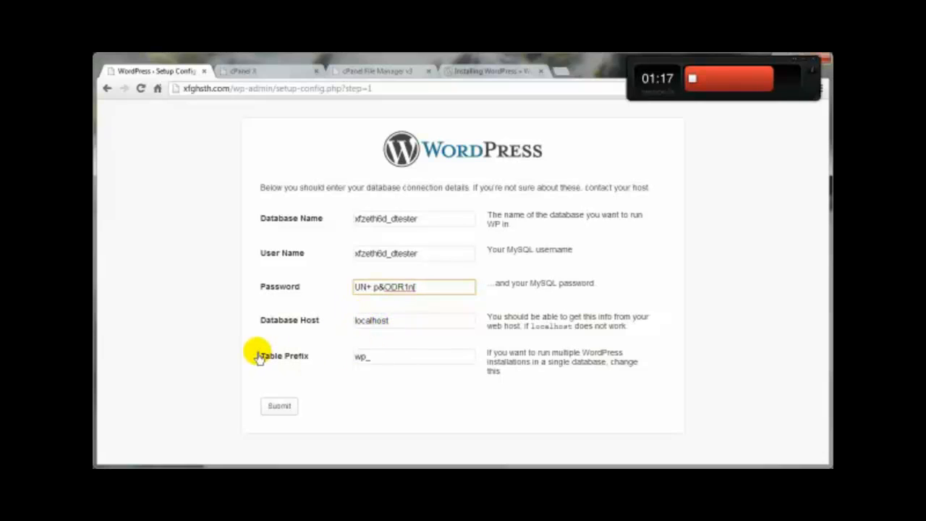
# Step: Set the table prefix to wto_, submit the details and run the install
pyautogui.click(364, 359)
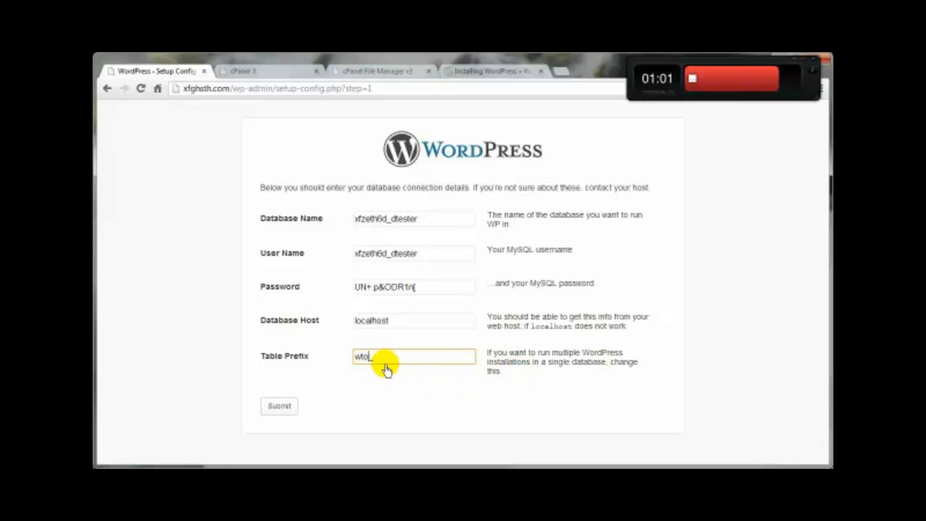
pyautogui.click(275, 408)
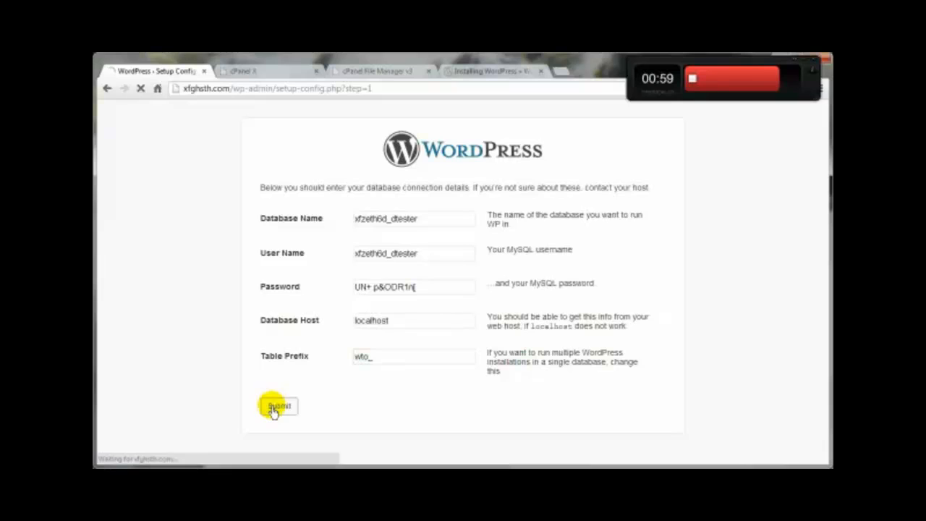
pyautogui.click(274, 230)
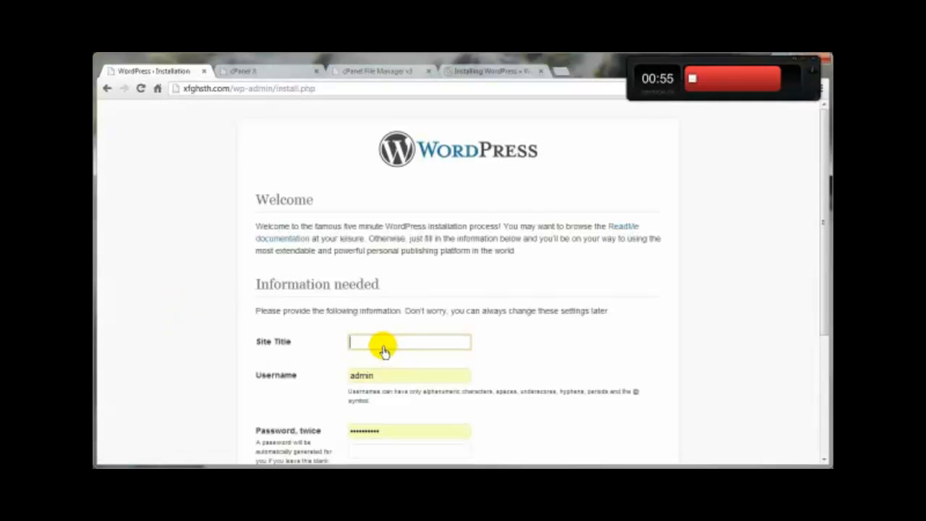
# Step: Enter My Blog as the site title and replace admin with a new username
pyautogui.click(384, 350)
pyautogui.write('My Blog')
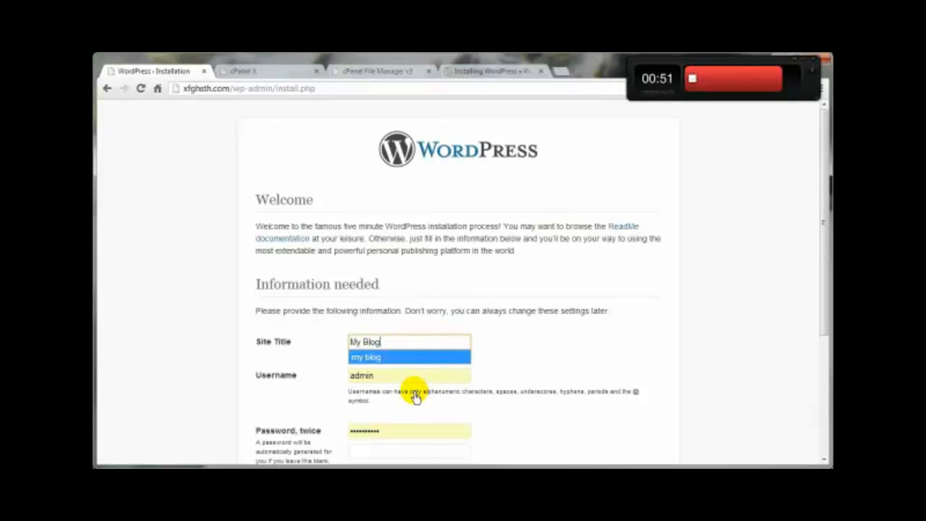
pyautogui.click(552, 360)
pyautogui.doubleClick(375, 375)
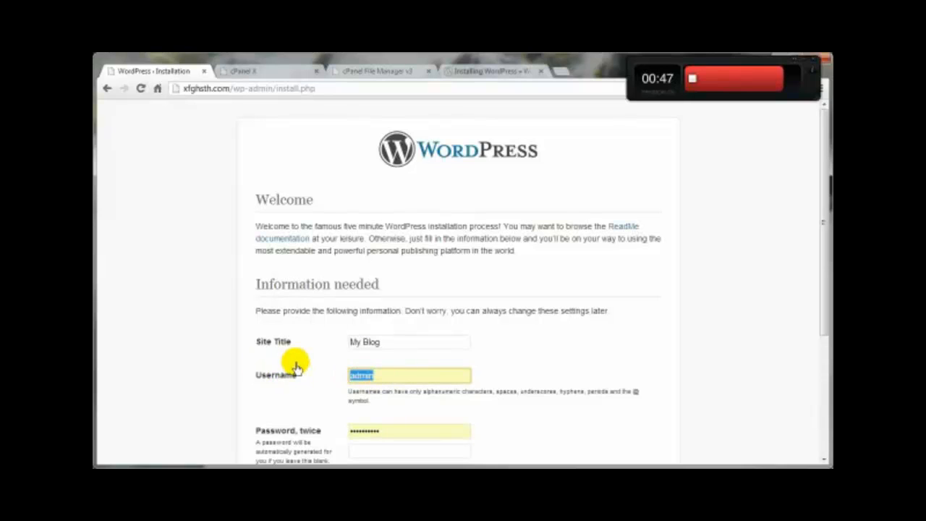
pyautogui.write('joeD')
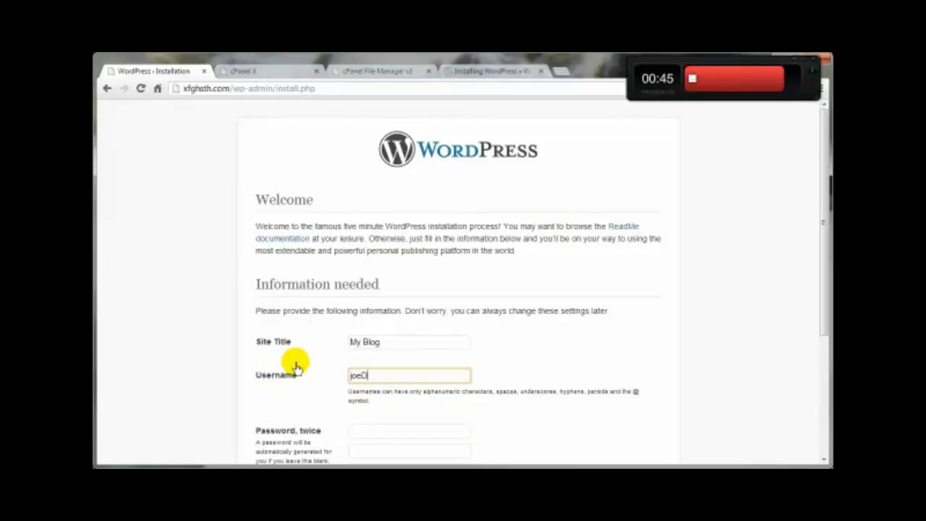
pyautogui.scroll(-3, 584, 391)
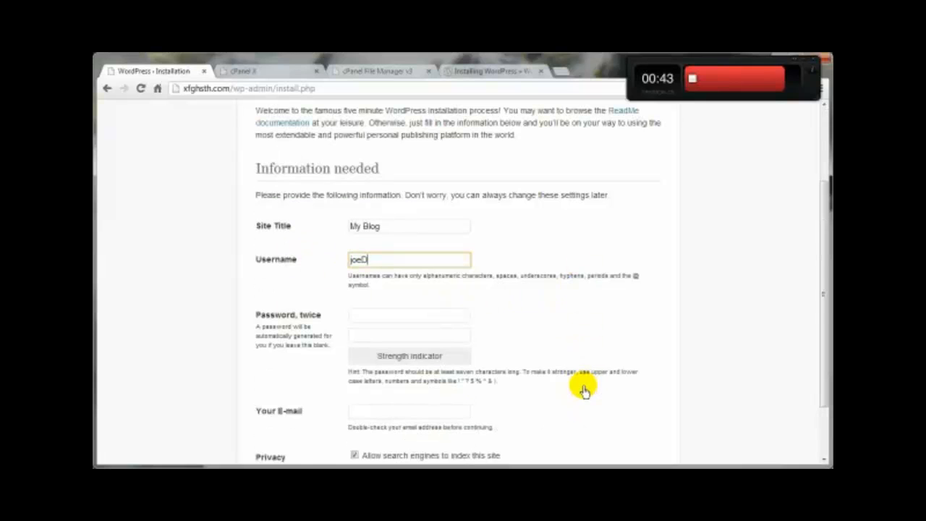
# Step: Draft and copy an admin password in the notes, then clear the form's password field
pyautogui.click(832, 355)
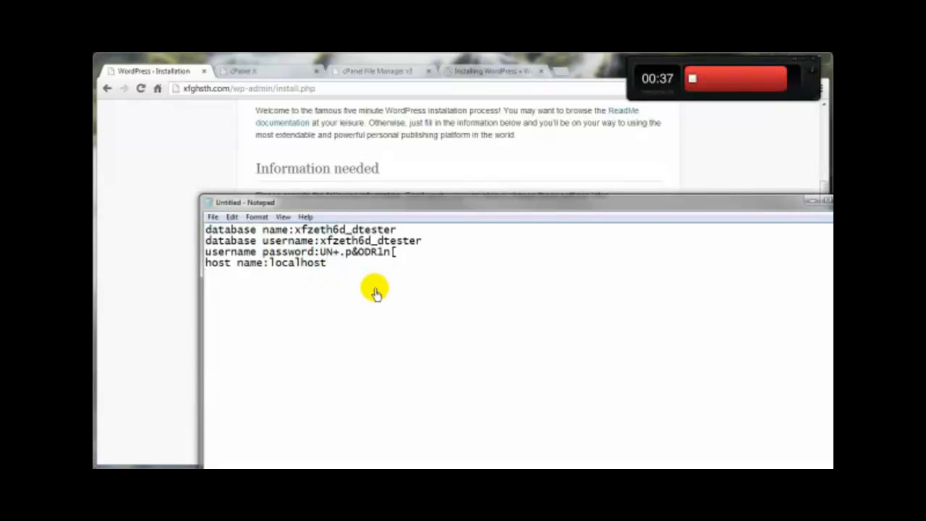
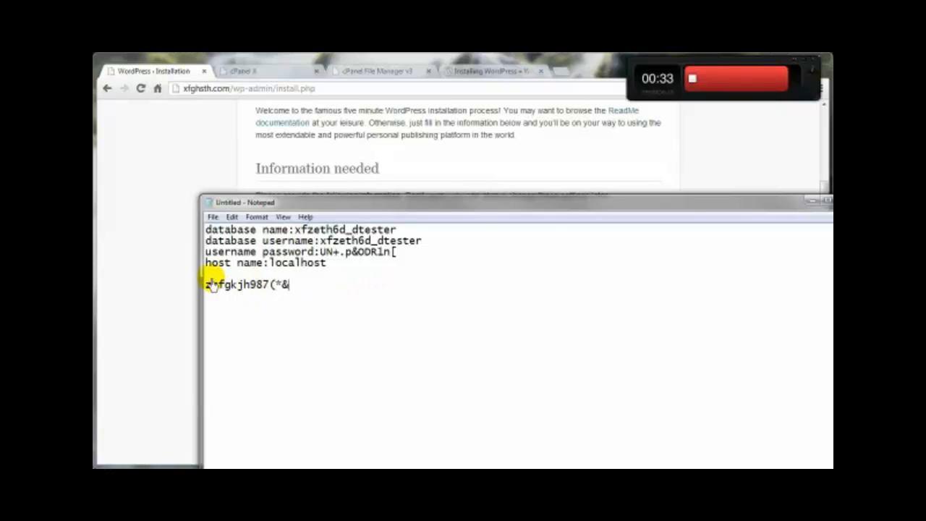
pyautogui.moveTo(205, 285); pyautogui.dragTo(292, 290)
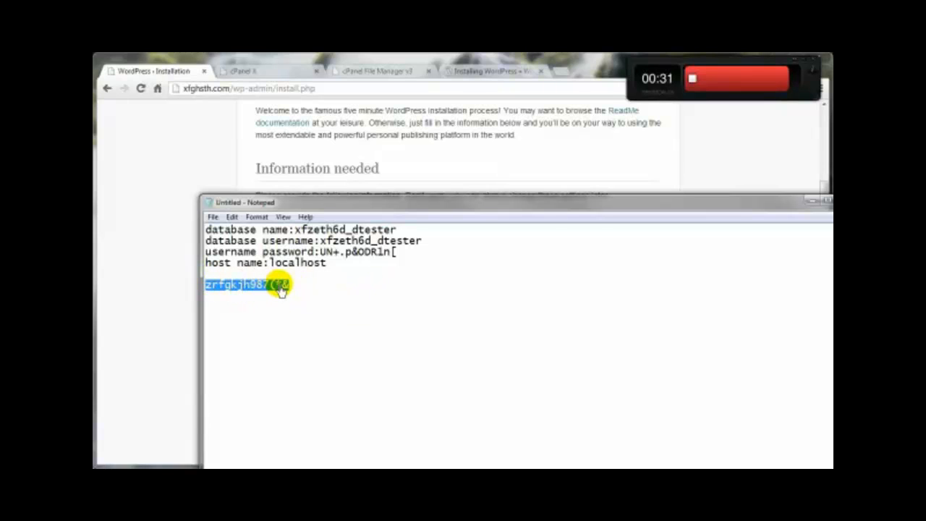
pyautogui.rightClick(268, 274)
pyautogui.click(312, 323)
pyautogui.click(197, 330)
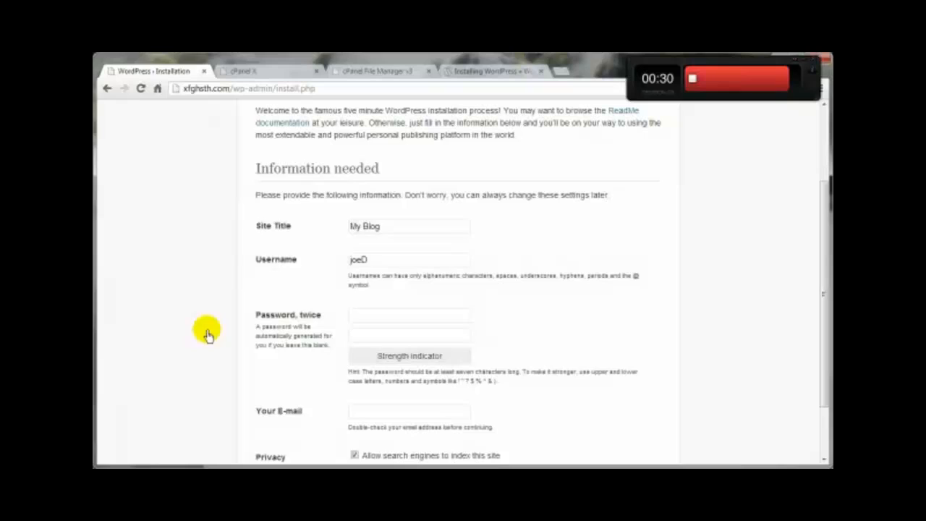
pyautogui.click(383, 320)
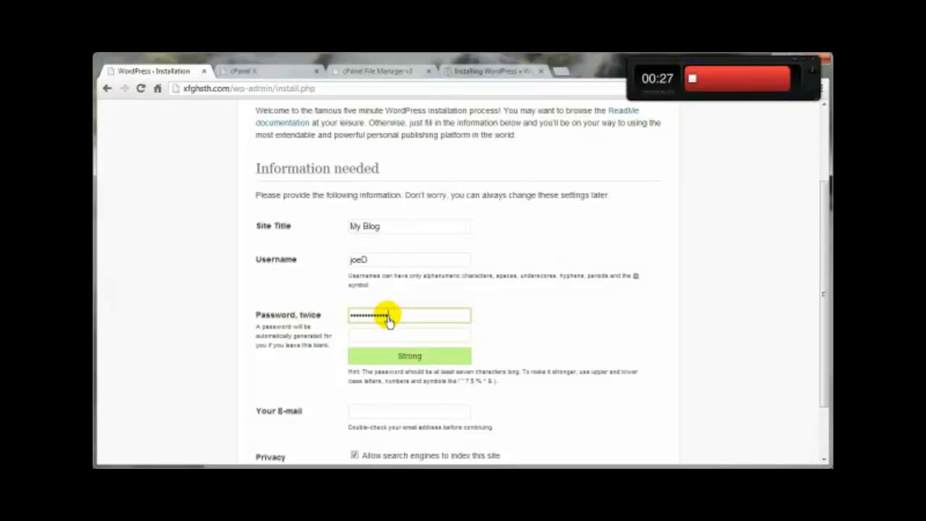
pyautogui.moveTo(391, 317); pyautogui.dragTo(295, 323)
pyautogui.press('BackSpace')
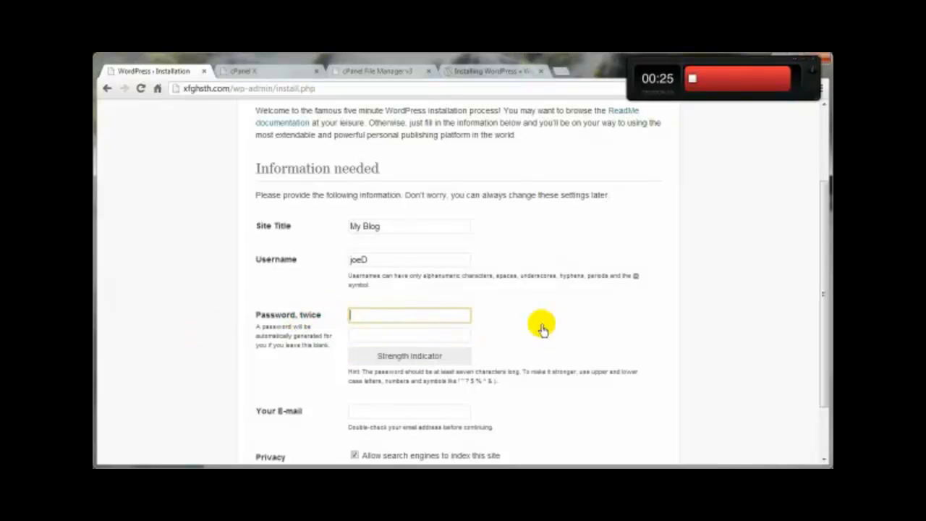
# Step: Fill the admin e-mail from a saved browser suggestion
pyautogui.scroll(-2, 623, 344)
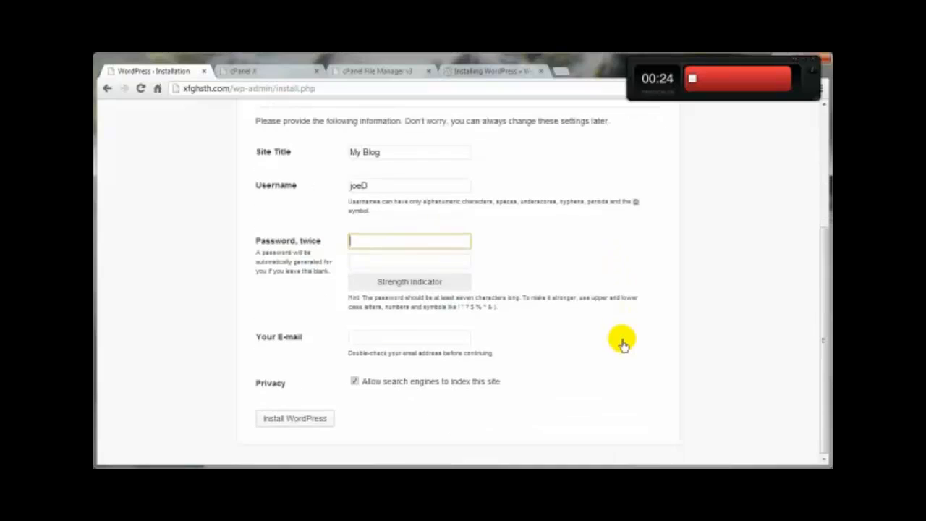
pyautogui.click(358, 338)
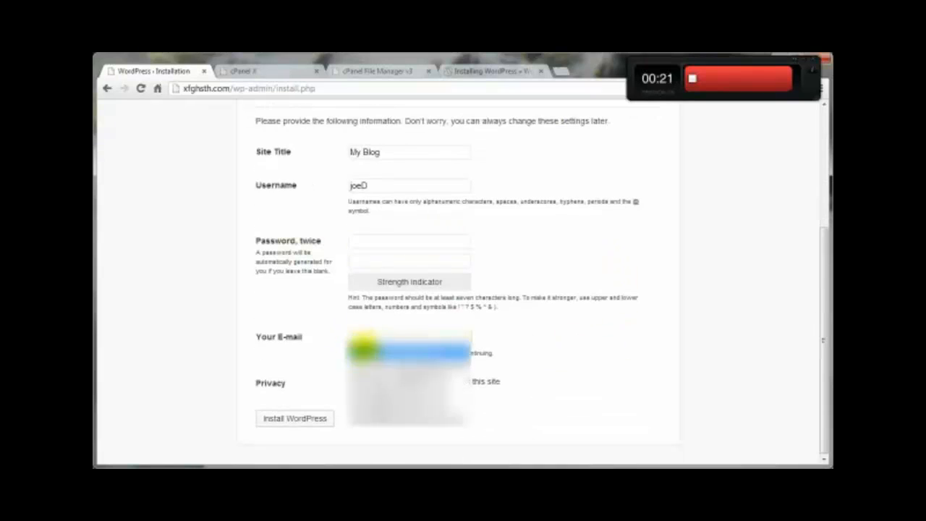
pyautogui.click(372, 365)
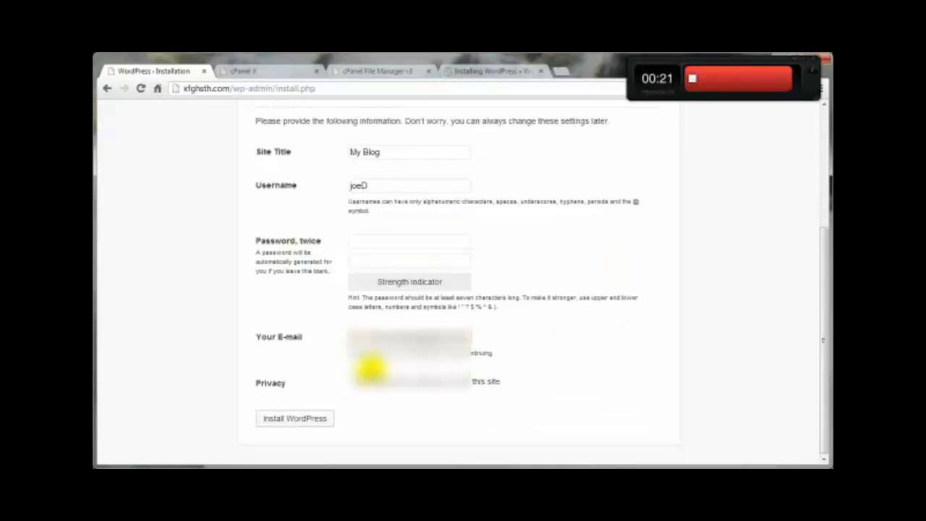
# Step: Install WordPress and copy the generated admin password from the Success page
pyautogui.click(286, 423)
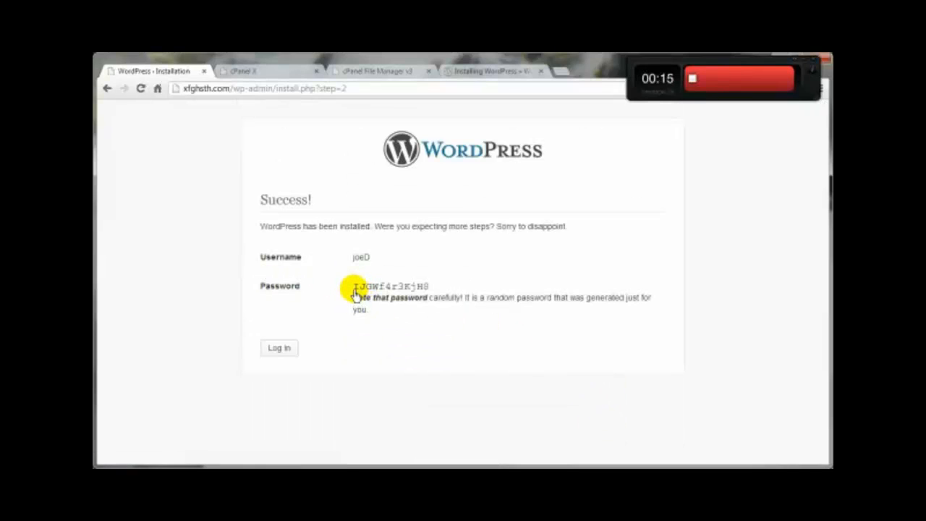
pyautogui.moveTo(354, 286); pyautogui.dragTo(434, 291)
pyautogui.rightClick(433, 292)
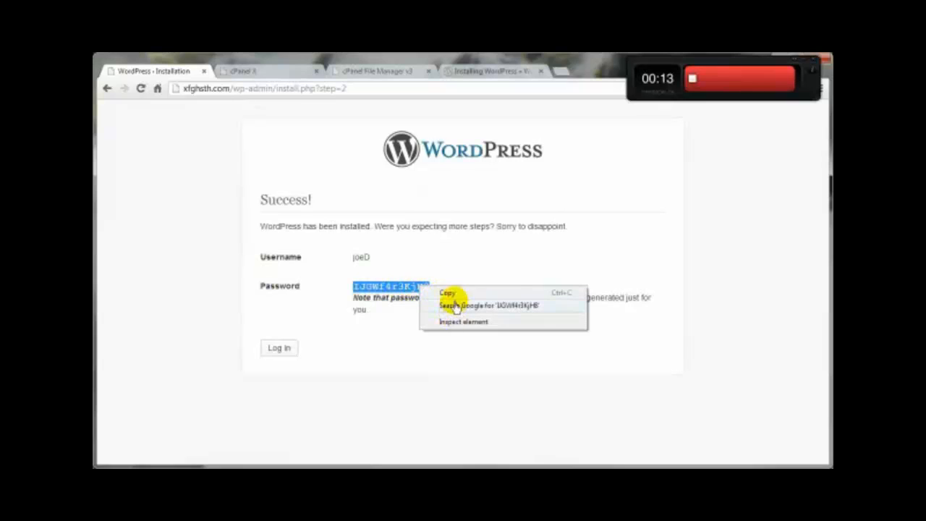
pyautogui.click(447, 293)
# Step: Log in with the new admin username and the pasted generated password
pyautogui.click(279, 349)
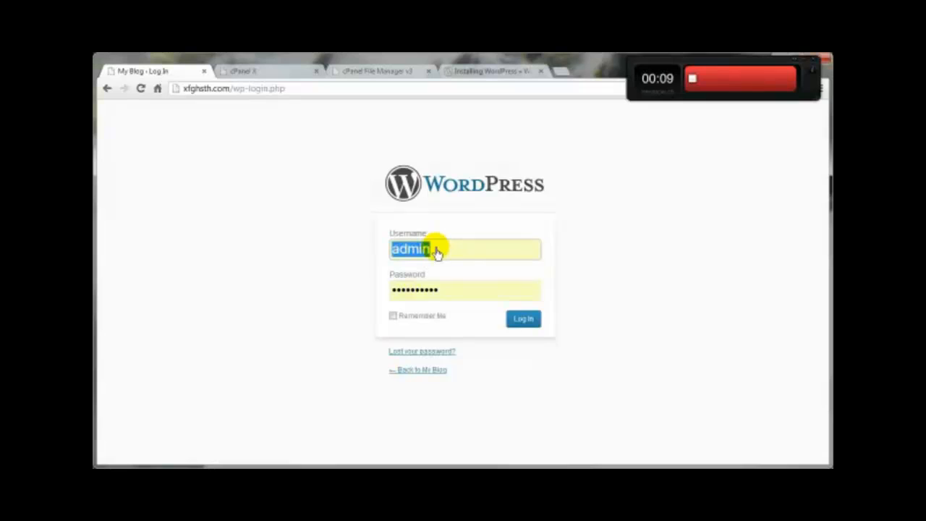
pyautogui.write('joeD')
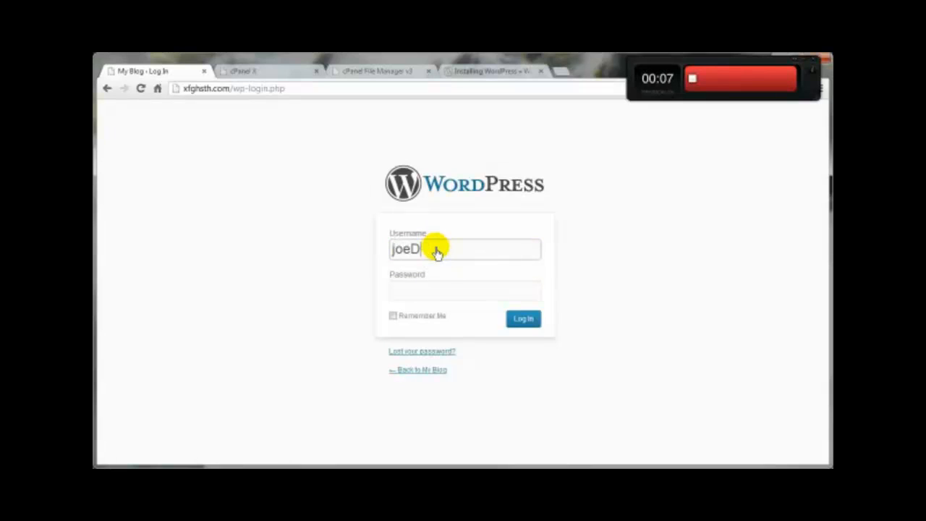
pyautogui.click(417, 291)
pyautogui.rightClick(420, 290)
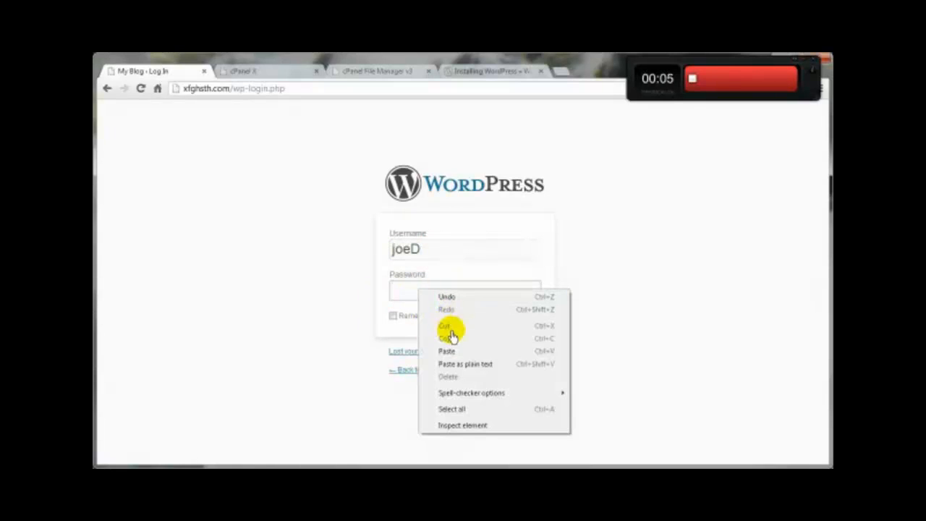
pyautogui.click(448, 352)
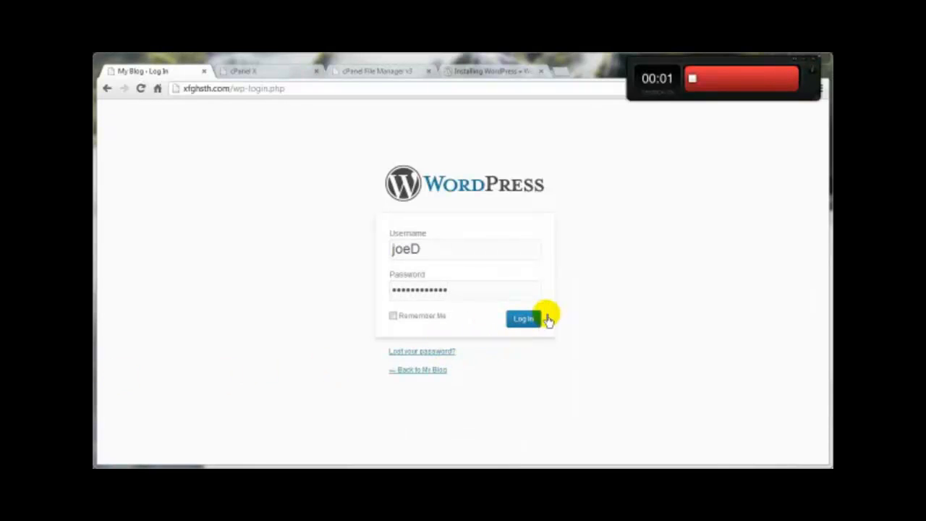
pyautogui.click(522, 322)
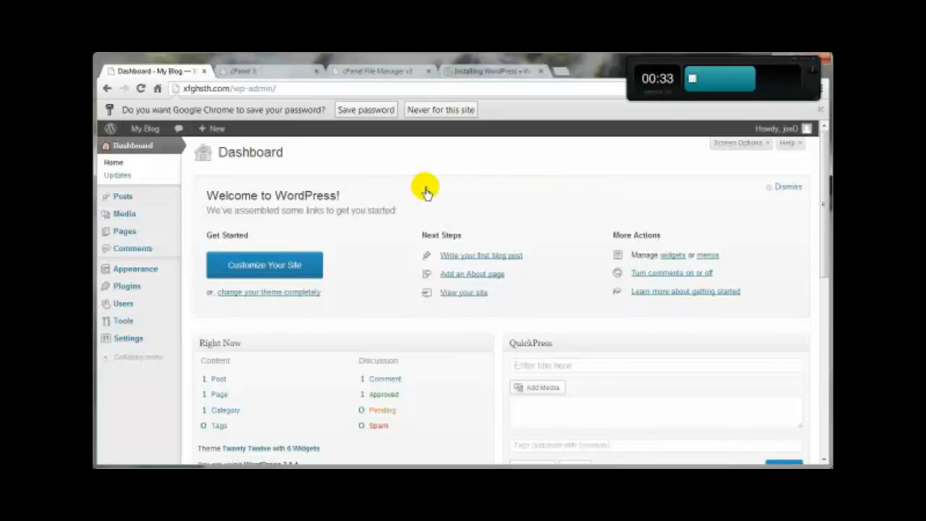
# Step: Visit the public My Blog front end from the admin bar
pyautogui.click(139, 129)
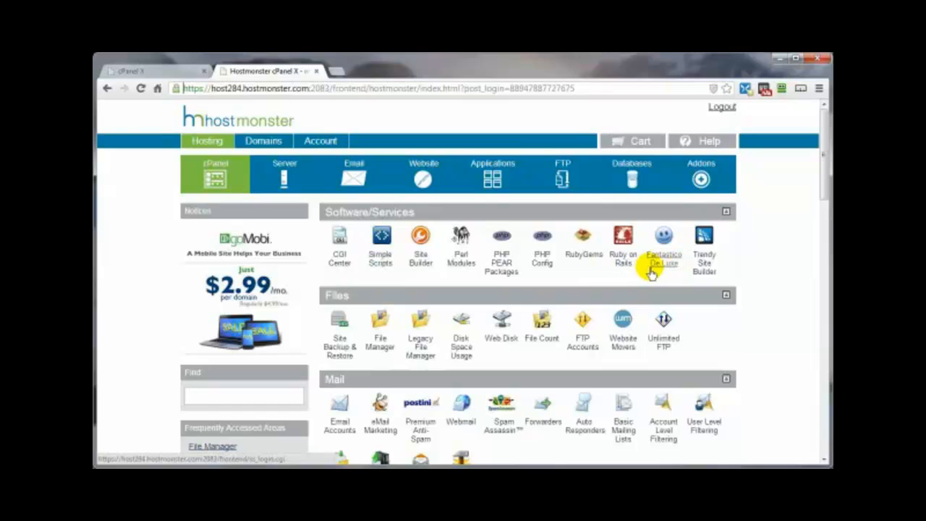
# Step: Close the extra Hostmonster cPanel page and bring cPanel in front of the Notepad notes
pyautogui.click(320, 73)
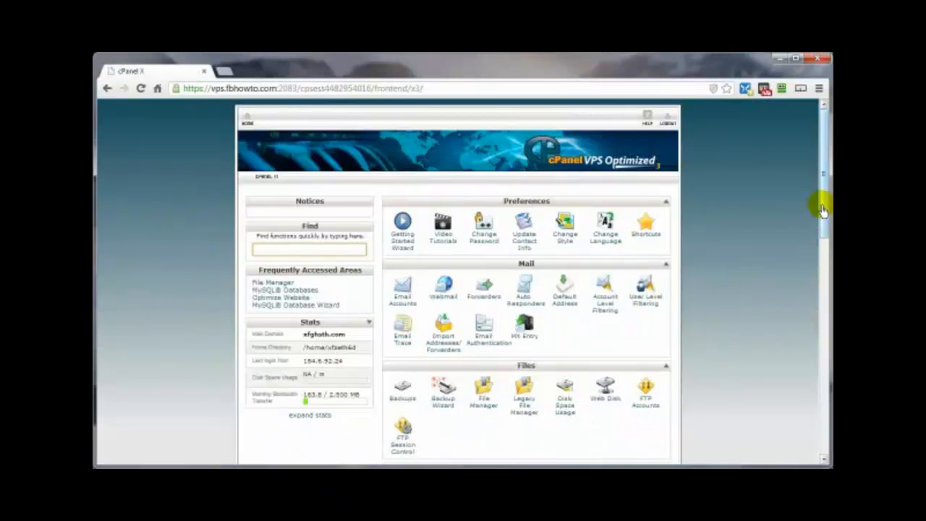
pyautogui.moveTo(823, 201); pyautogui.dragTo(746, 319)
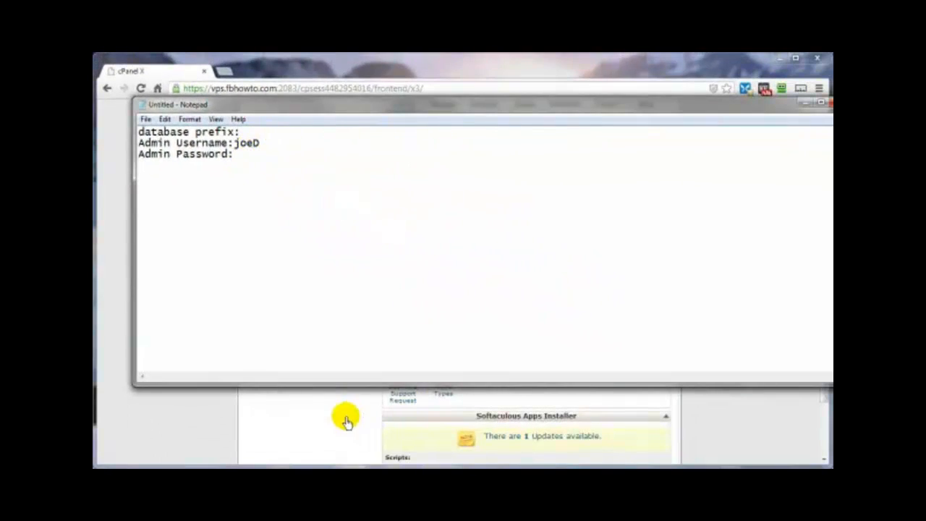
pyautogui.click(346, 422)
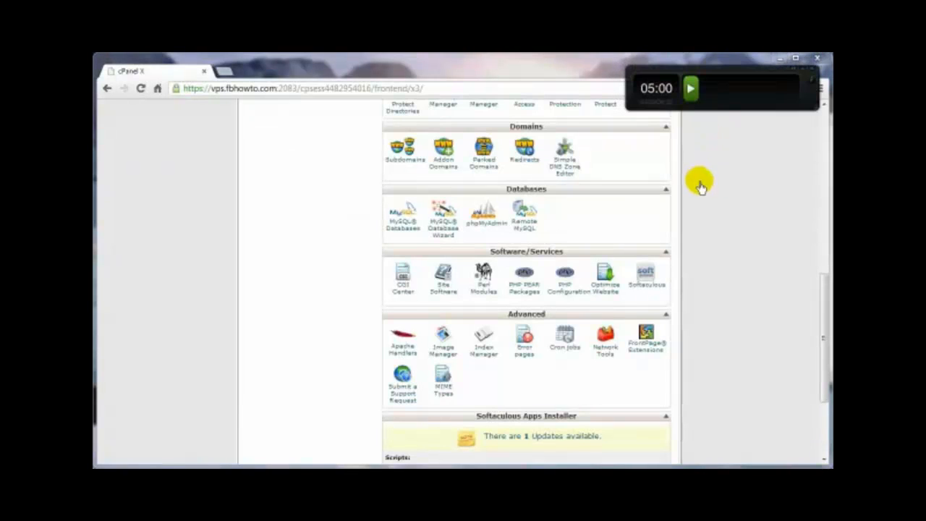
# Step: Open Softaculous's WordPress install form and select the 'wp' value in In Directory
pyautogui.click(692, 91)
pyautogui.click(643, 289)
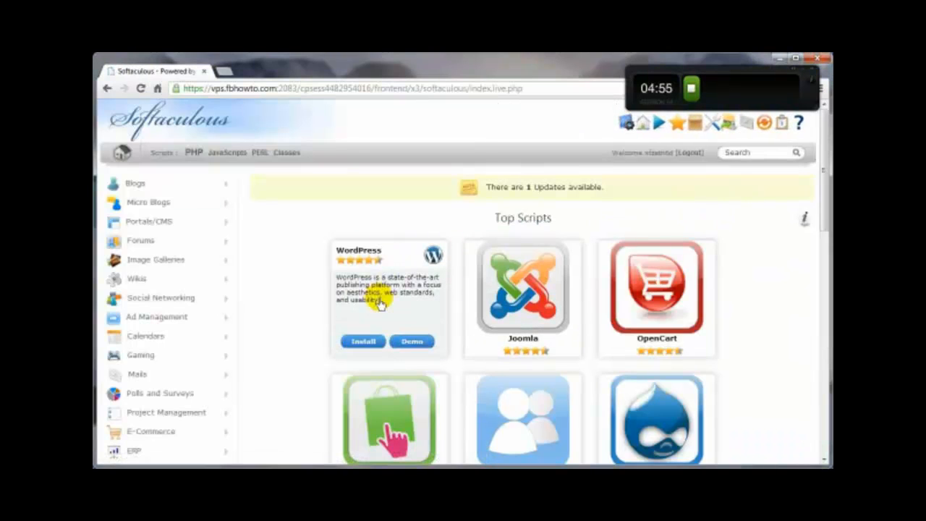
pyautogui.click(382, 288)
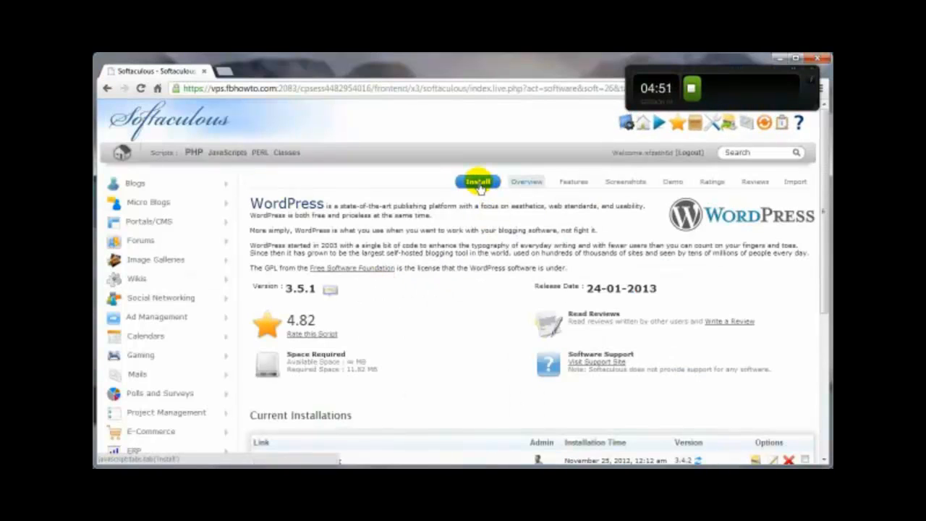
pyautogui.click(479, 182)
pyautogui.moveTo(554, 272); pyautogui.dragTo(525, 276)
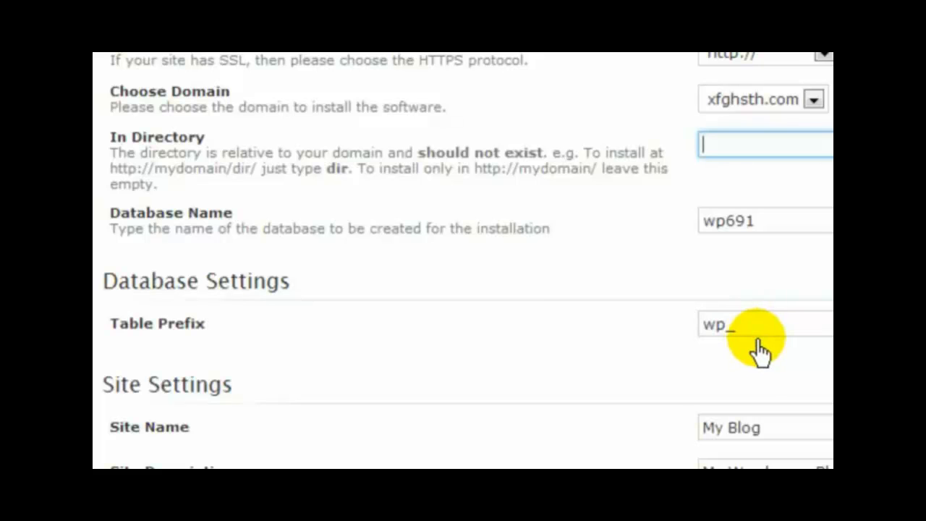
# Step: Change Table Prefix to wdhp_ and paste it after 'database prefix:' in the notes
pyautogui.click(716, 327)
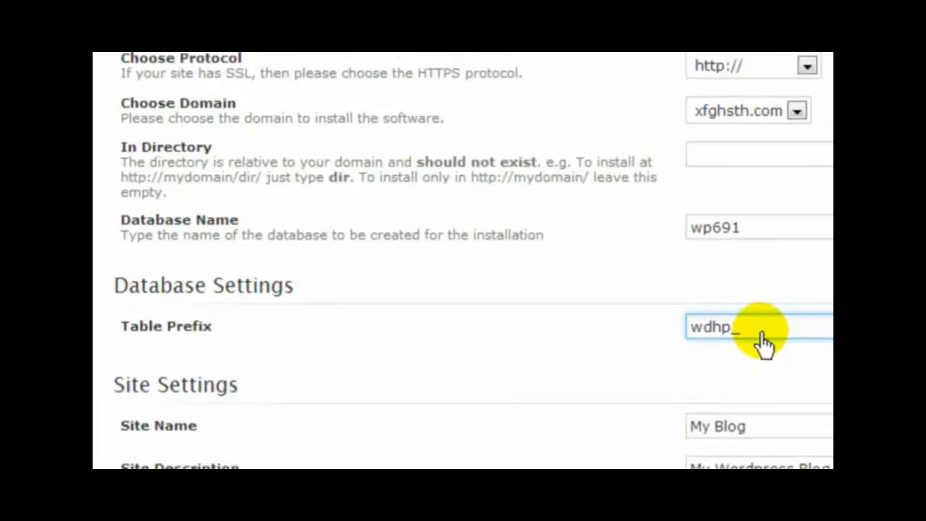
pyautogui.moveTo(686, 337); pyautogui.dragTo(613, 344)
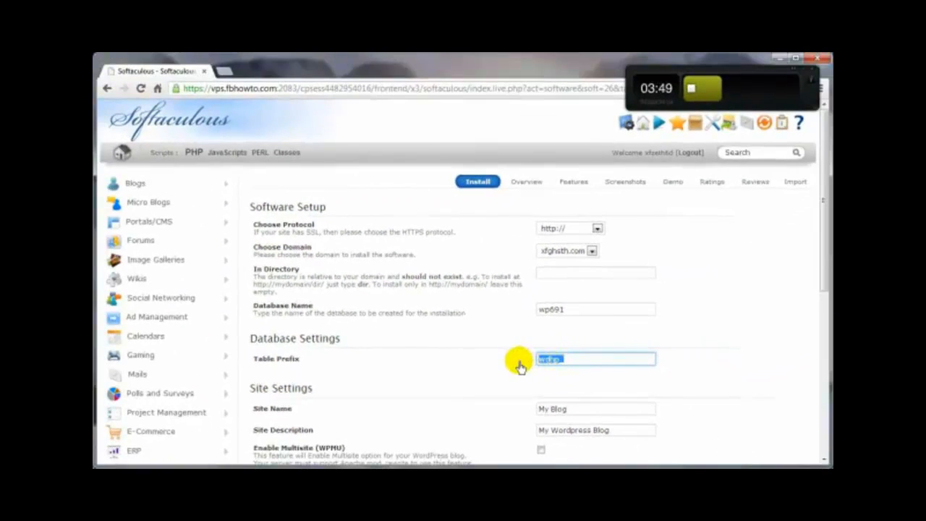
pyautogui.rightClick(557, 362)
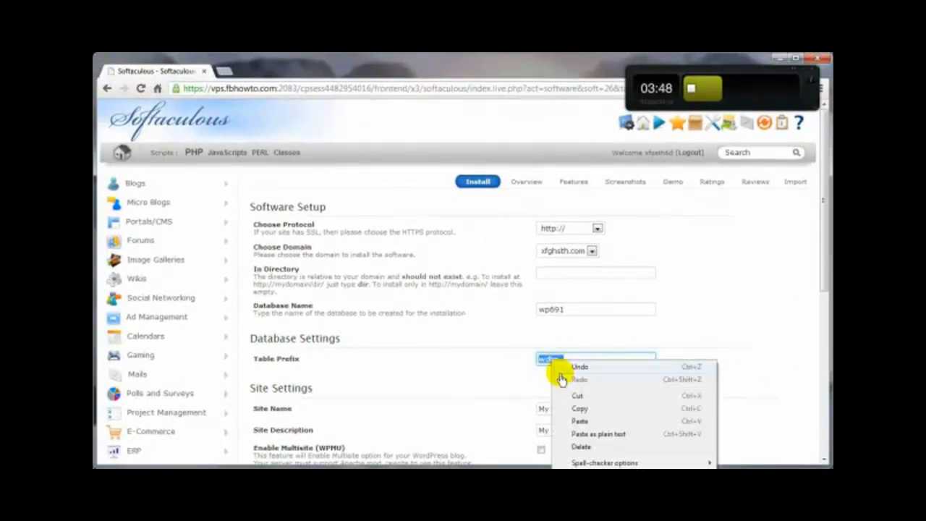
pyautogui.click(581, 410)
pyautogui.hotkey('alt', 'Tab')
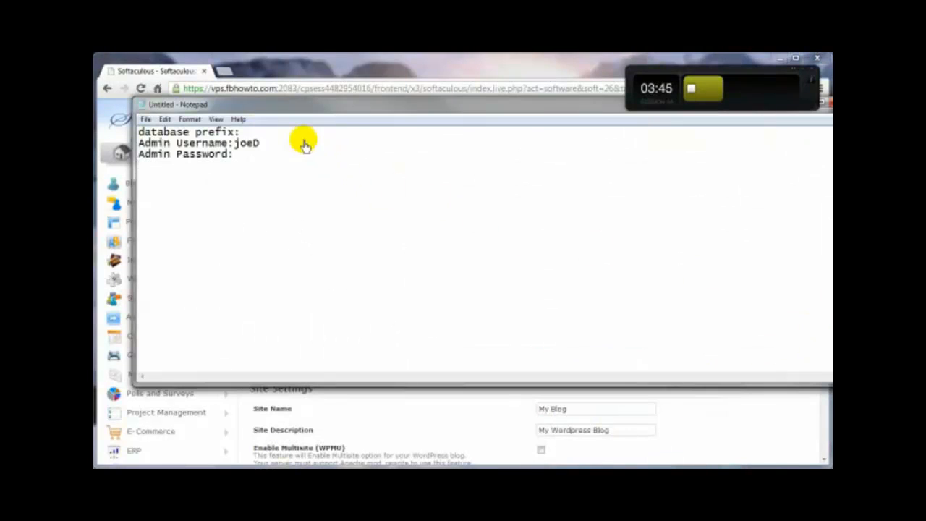
pyautogui.rightClick(246, 138)
pyautogui.click(283, 180)
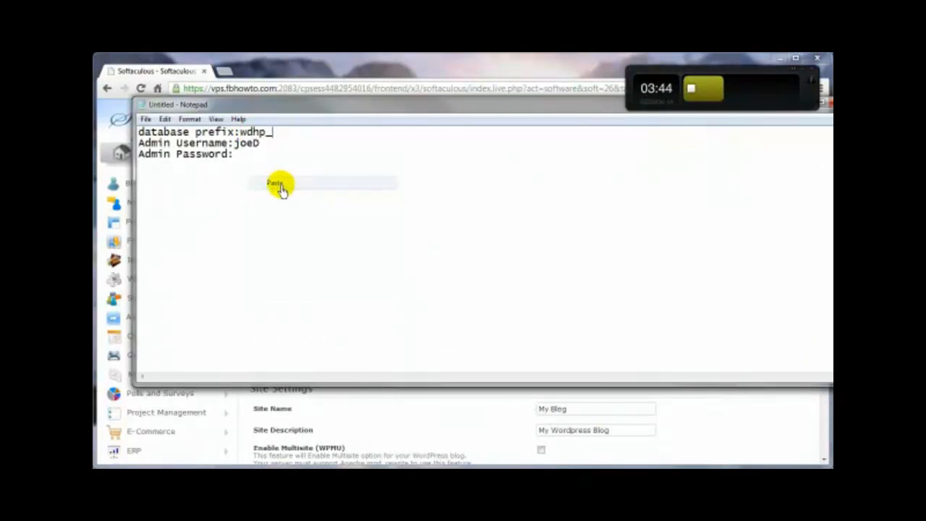
pyautogui.click(391, 426)
pyautogui.scroll(-3, 430, 399)
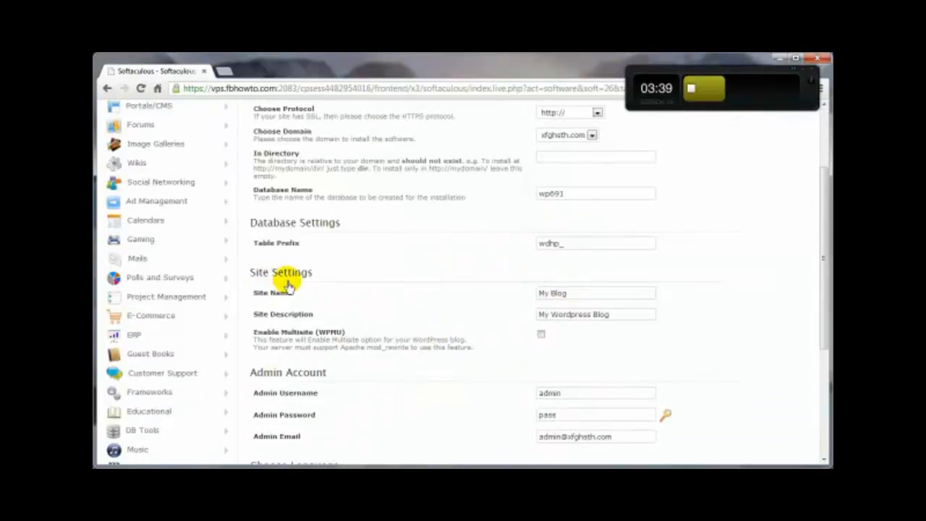
pyautogui.click(594, 317)
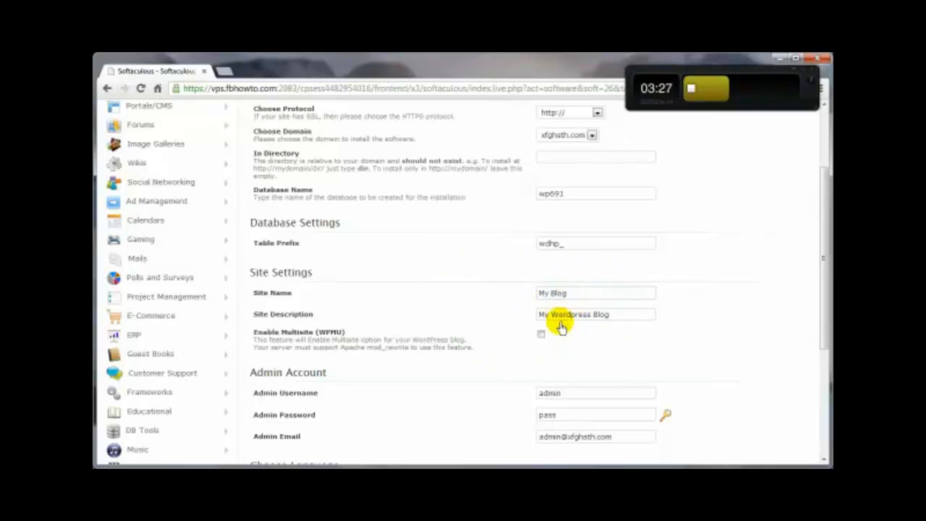
pyautogui.scroll(-3, 347, 405)
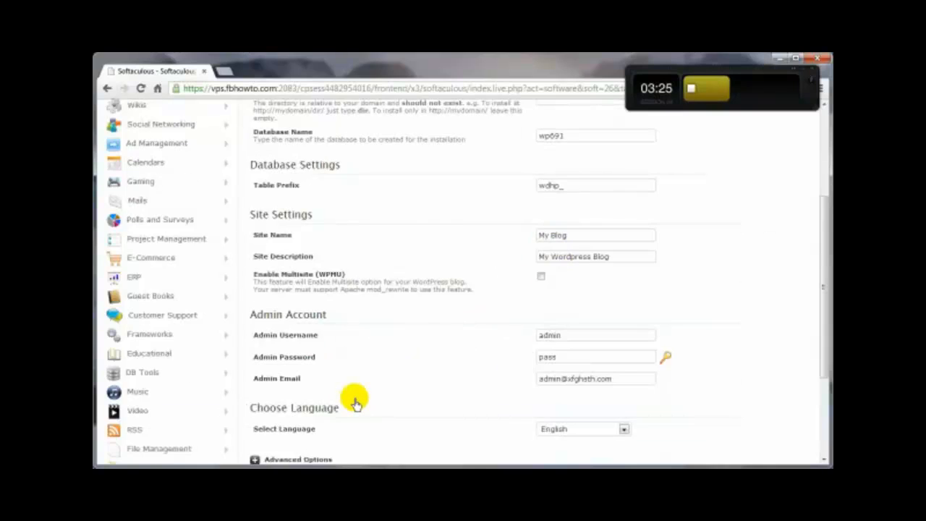
pyautogui.click(571, 284)
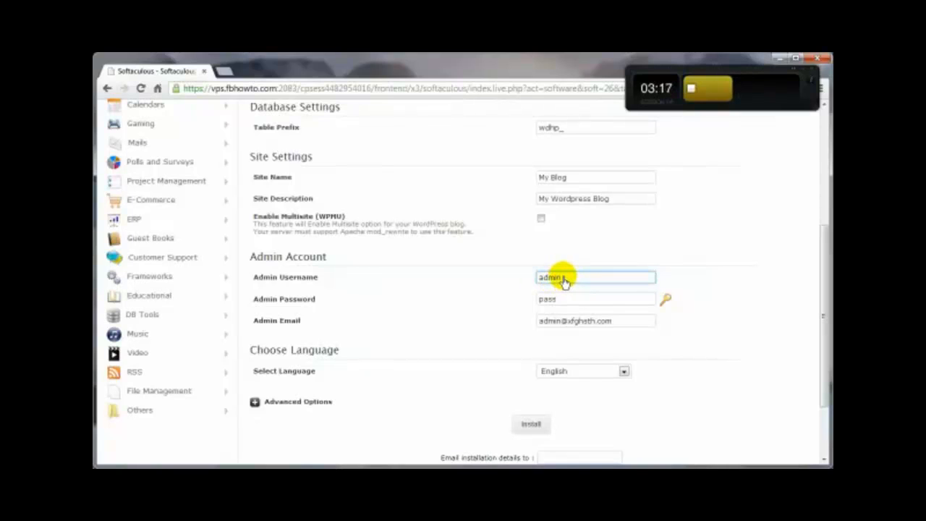
pyautogui.moveTo(564, 282); pyautogui.dragTo(521, 279)
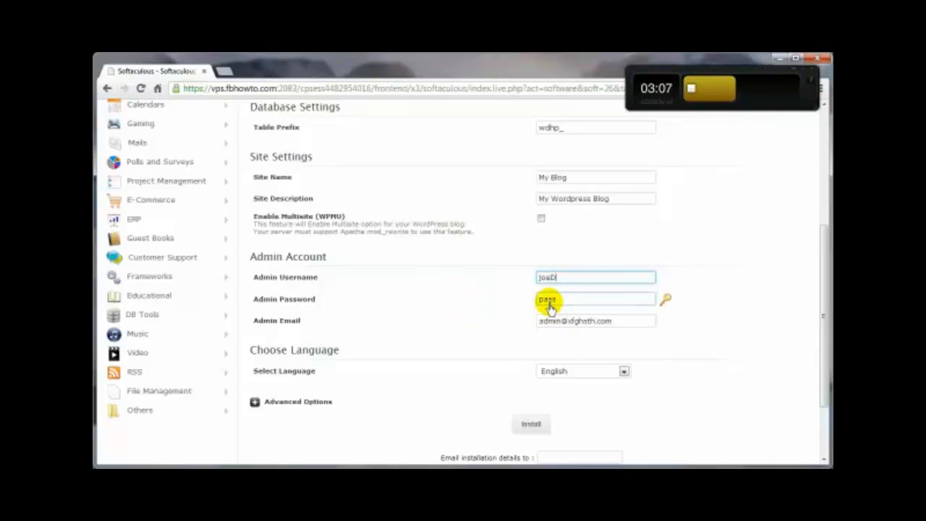
pyautogui.moveTo(555, 302); pyautogui.dragTo(519, 312)
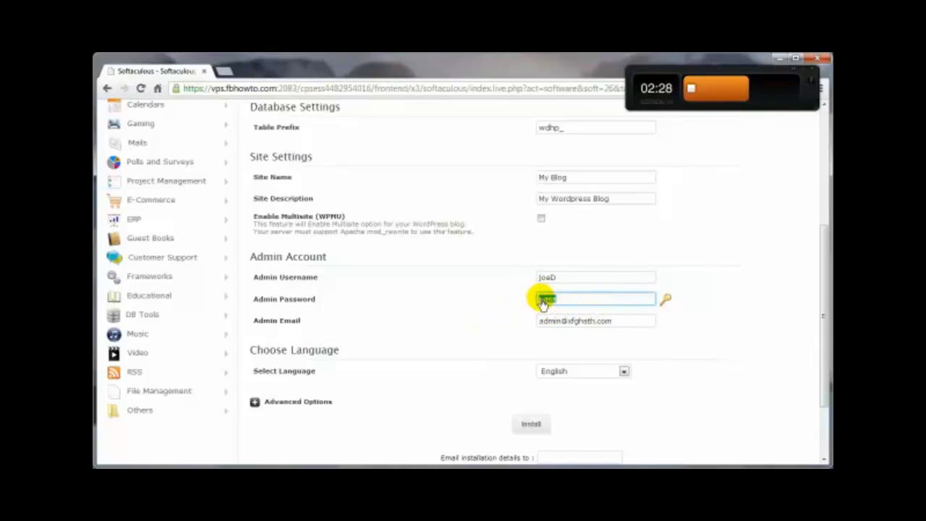
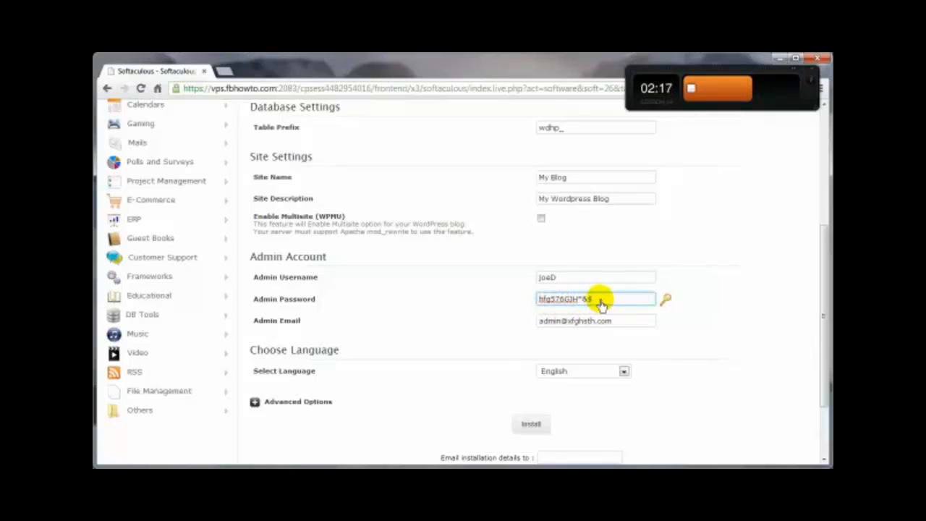
# Step: Type a mixed-character admin password, paste it after 'Admin Password:' in the notes, keep the e-mail
pyautogui.moveTo(600, 302); pyautogui.dragTo(534, 305)
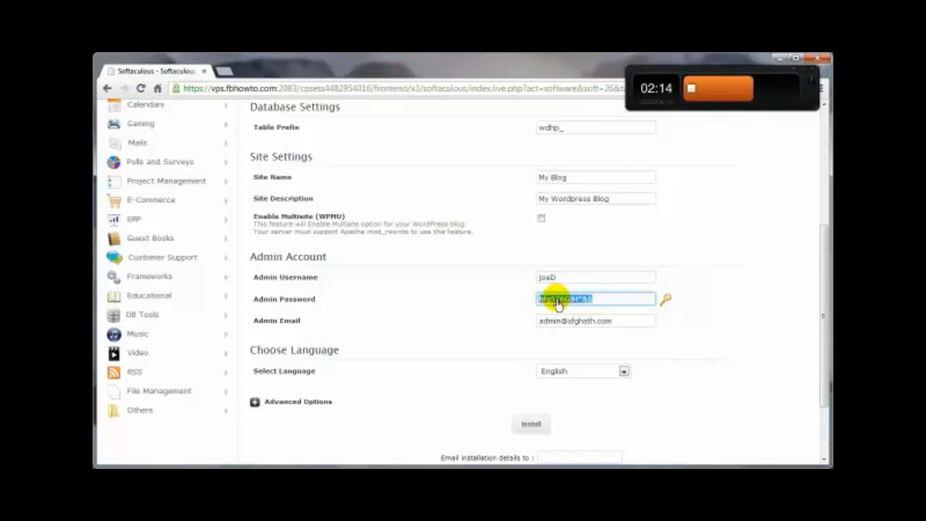
pyautogui.rightClick(556, 298)
pyautogui.click(586, 349)
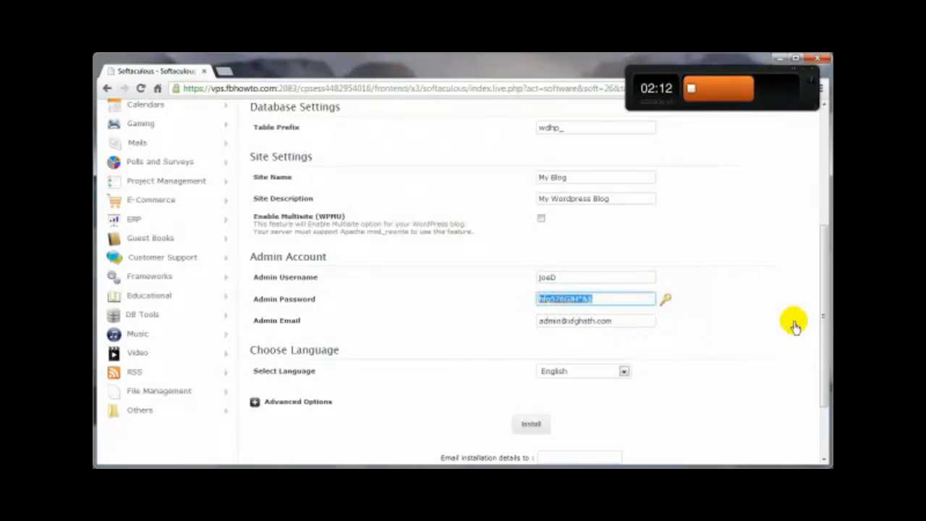
pyautogui.hotkey('alt', 'Tab')
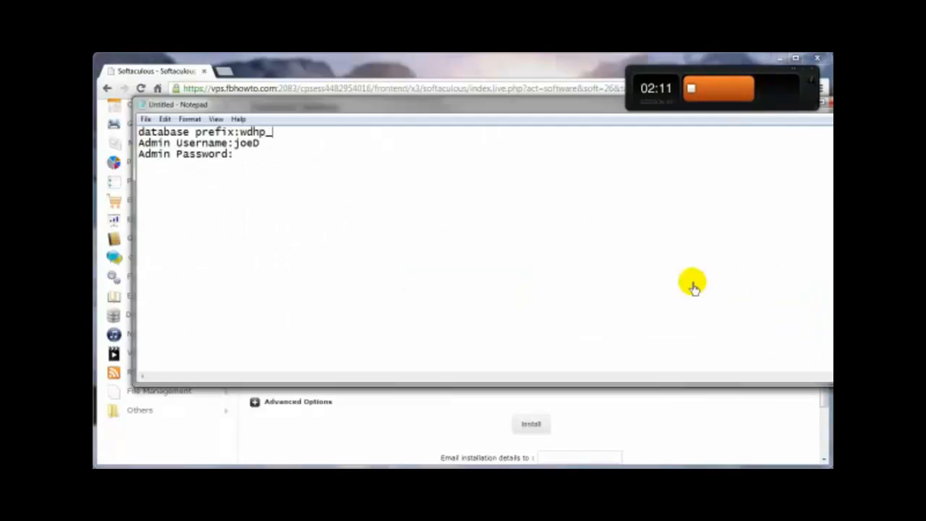
pyautogui.click(243, 157)
pyautogui.rightClick(244, 157)
pyautogui.click(271, 205)
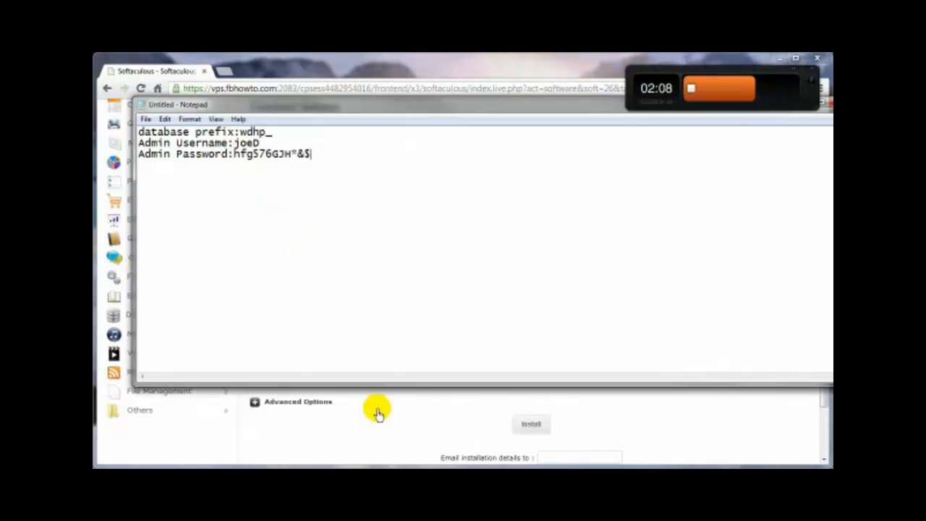
pyautogui.click(380, 417)
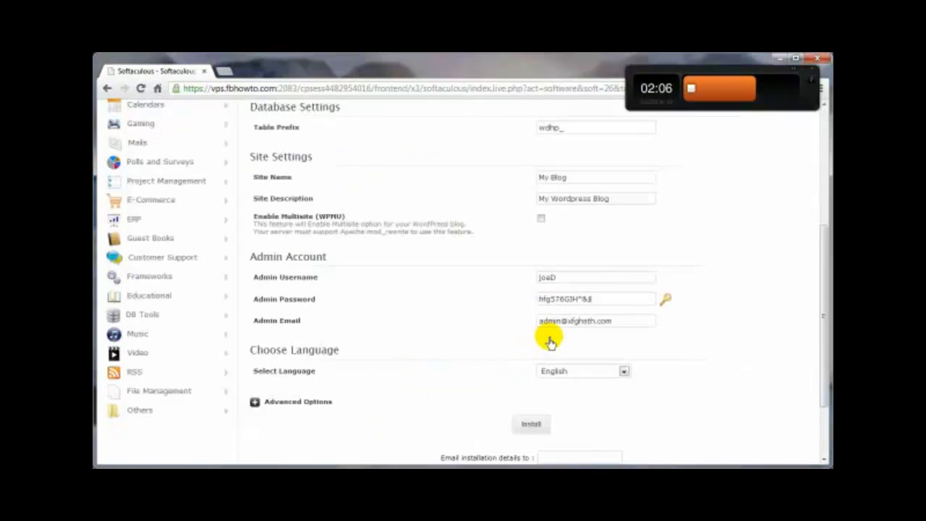
pyautogui.click(613, 326)
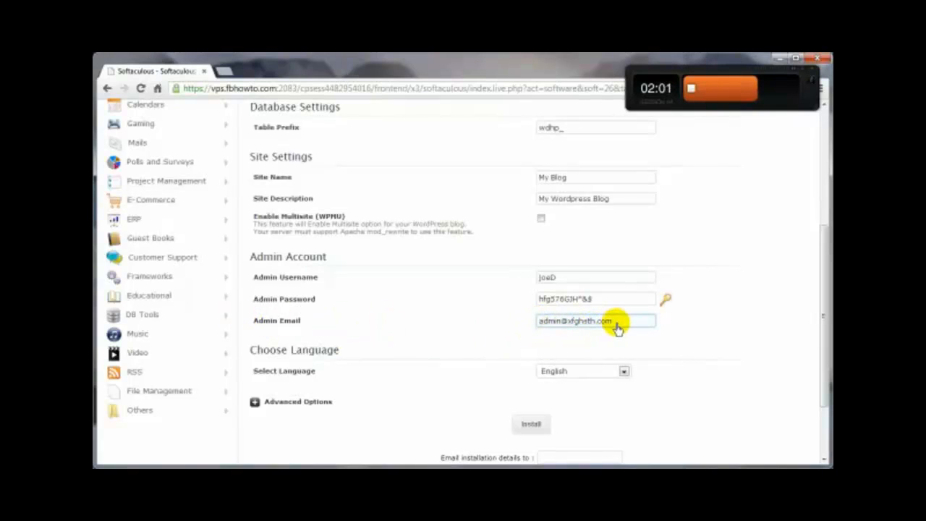
pyautogui.click(601, 338)
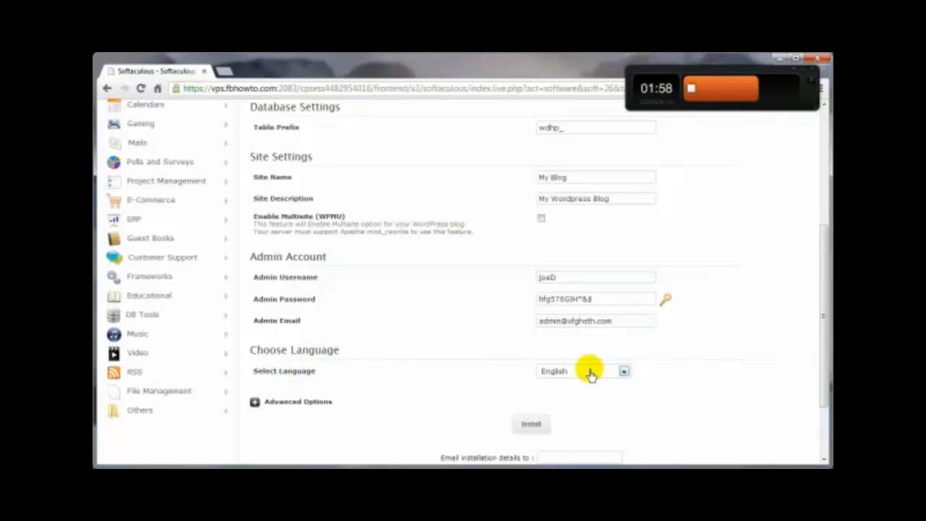
# Step: Leave Advanced Options at their defaults and start the WordPress installation
pyautogui.click(262, 406)
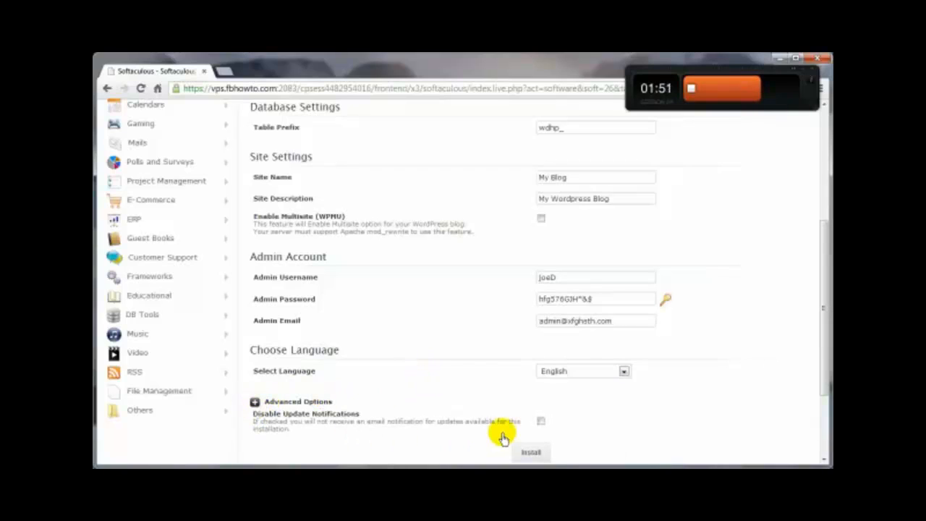
pyautogui.click(255, 403)
pyautogui.click(533, 427)
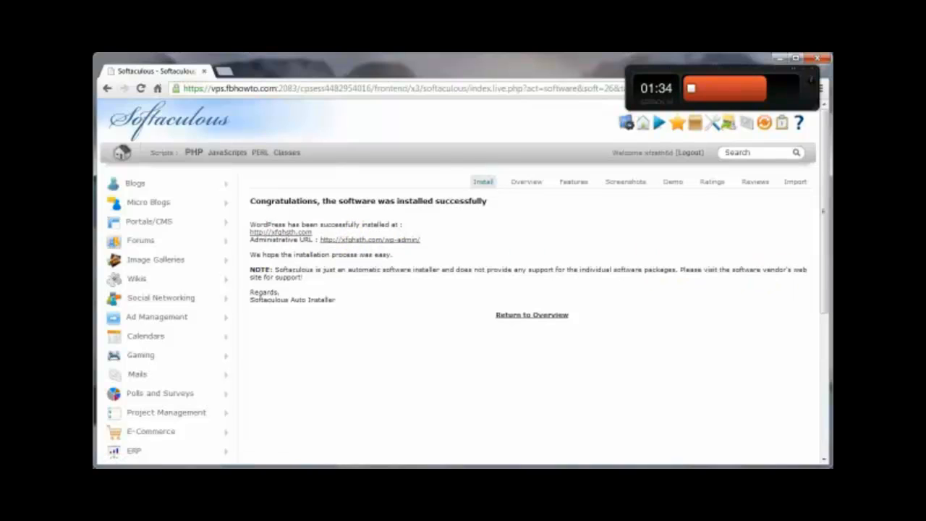
# Step: Check the saved credentials in Notepad, then open the new site xfghsth.com from the success page
pyautogui.hotkey('alt', 'Tab')
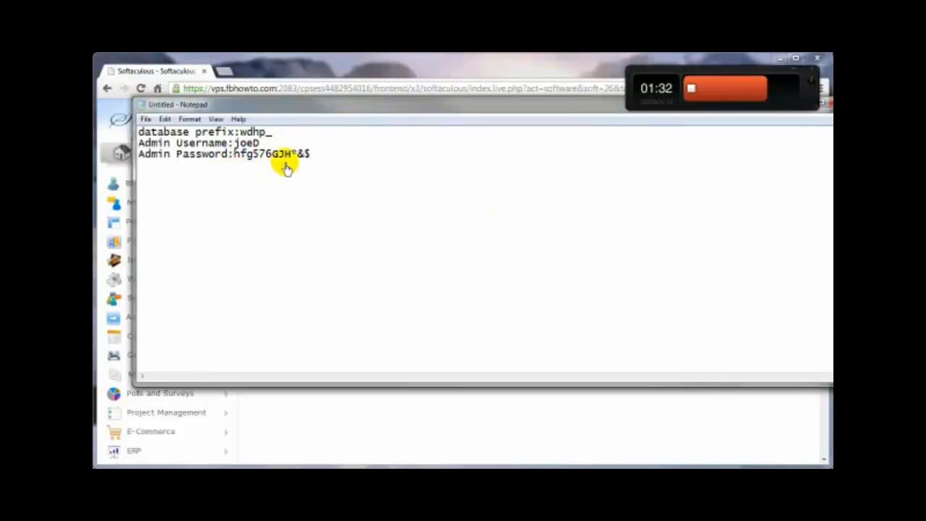
pyautogui.click(735, 402)
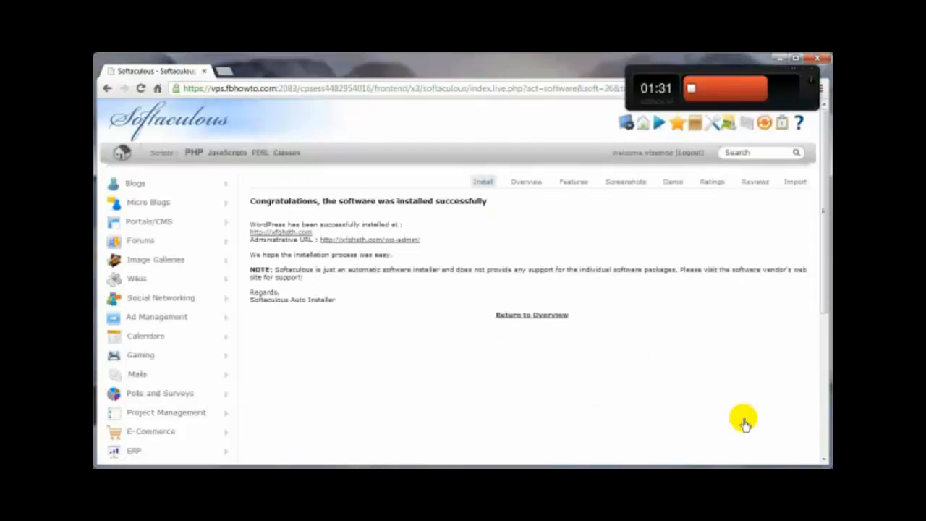
pyautogui.click(279, 232)
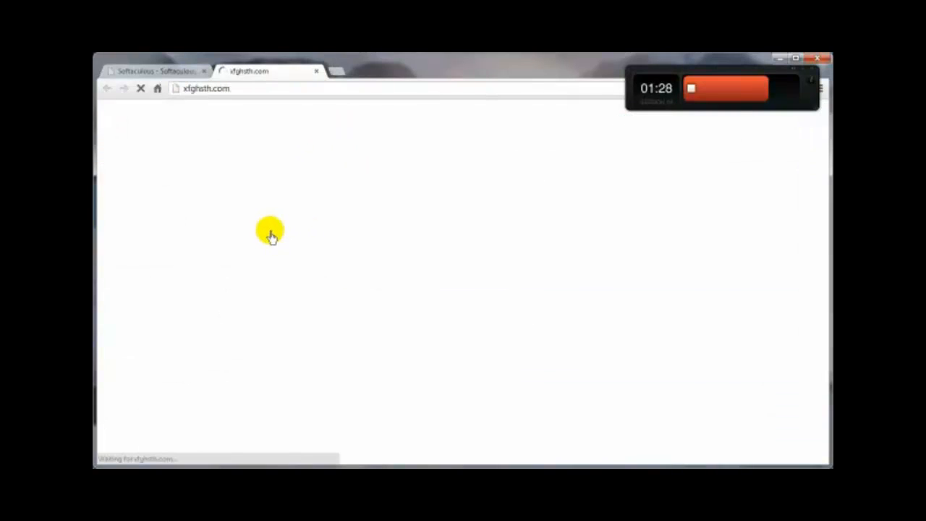